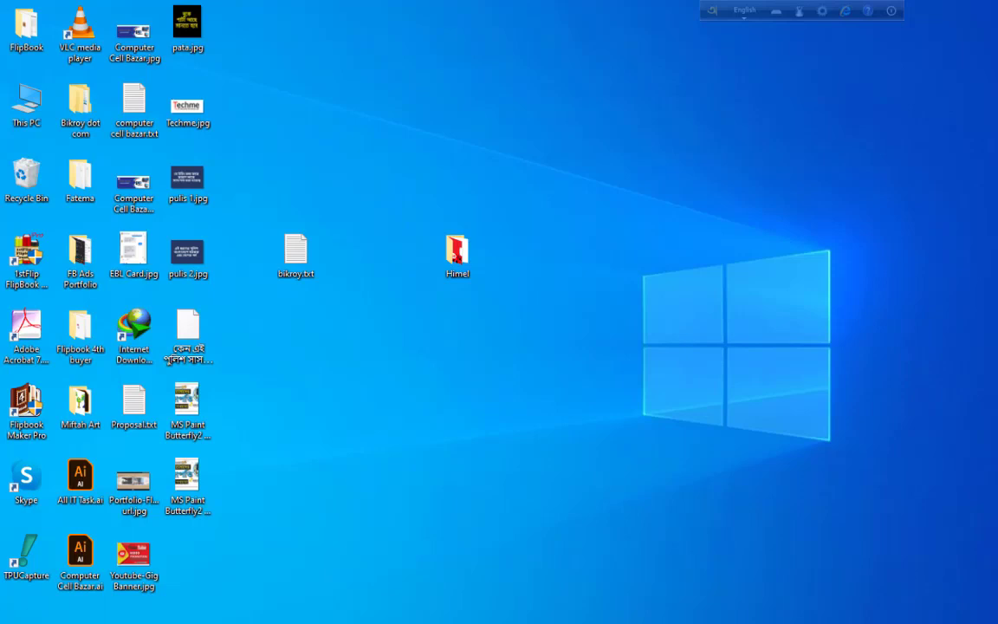
Find Paint in the Windows Accessories group of the installed apps and launch it.
{"action": "left_click", "coordinate": [17, 622]}
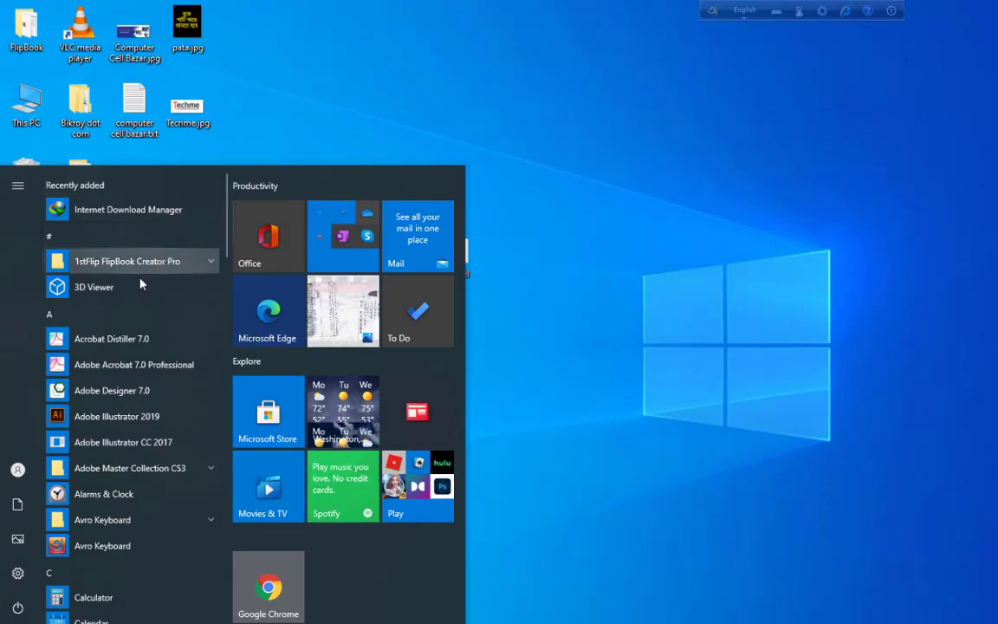
{"action": "scroll", "coordinate": [67, 501], "scroll_direction": "down", "scroll_amount": 1}
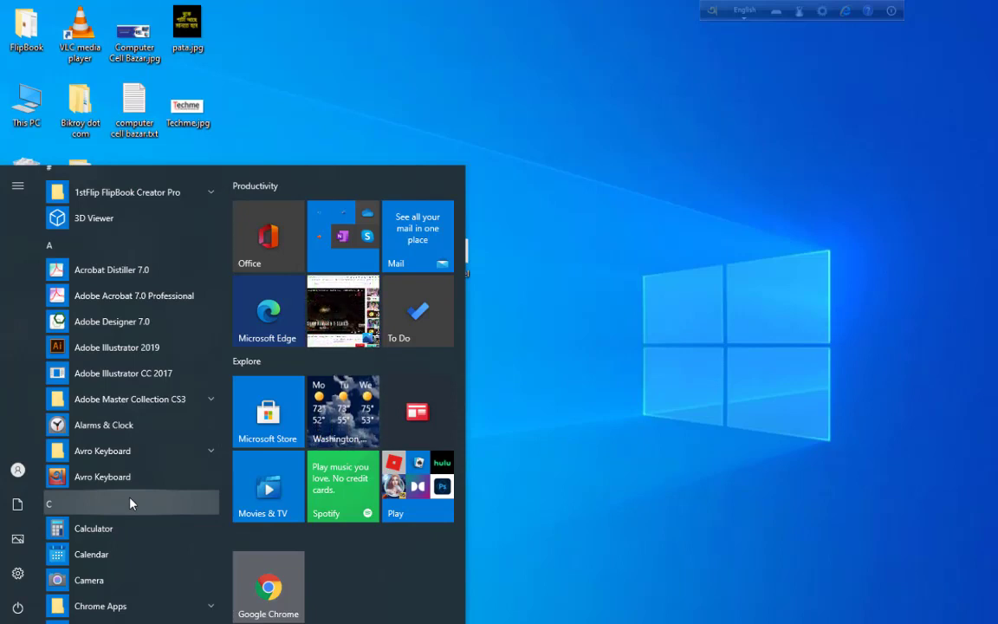
{"action": "scroll", "coordinate": [130, 503], "scroll_direction": "down", "scroll_amount": 3}
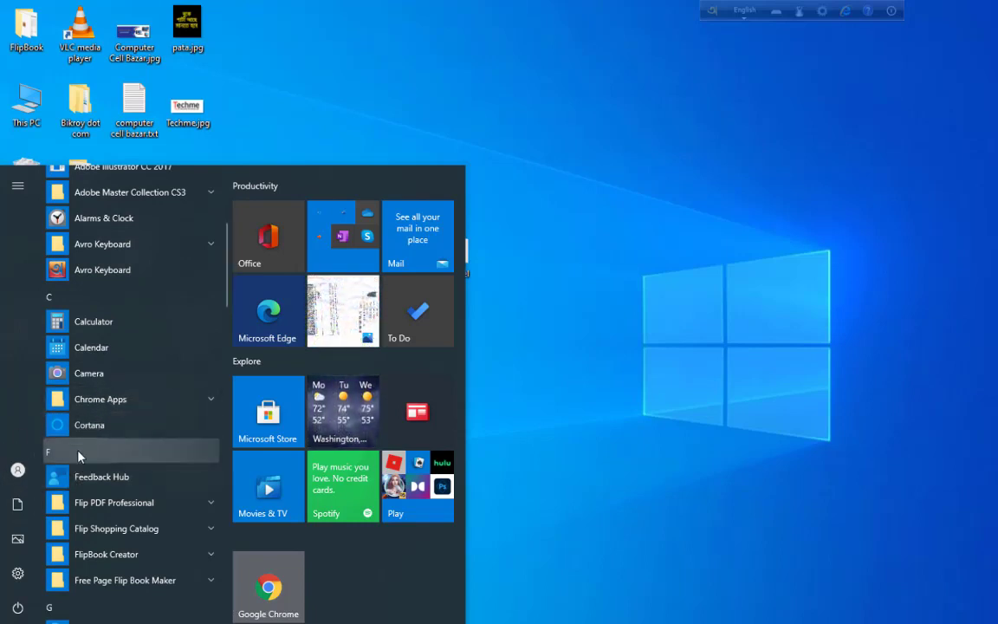
{"action": "scroll", "coordinate": [78, 456], "scroll_direction": "down", "scroll_amount": 1}
{"action": "scroll", "coordinate": [70, 546], "scroll_direction": "down", "scroll_amount": 1}
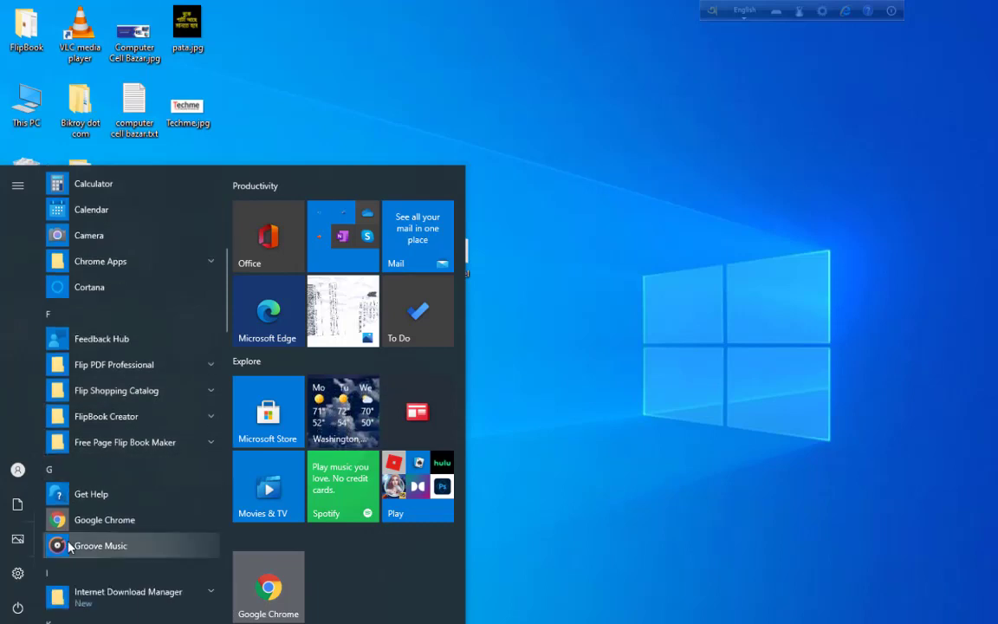
{"action": "scroll", "coordinate": [67, 574], "scroll_direction": "down", "scroll_amount": 1}
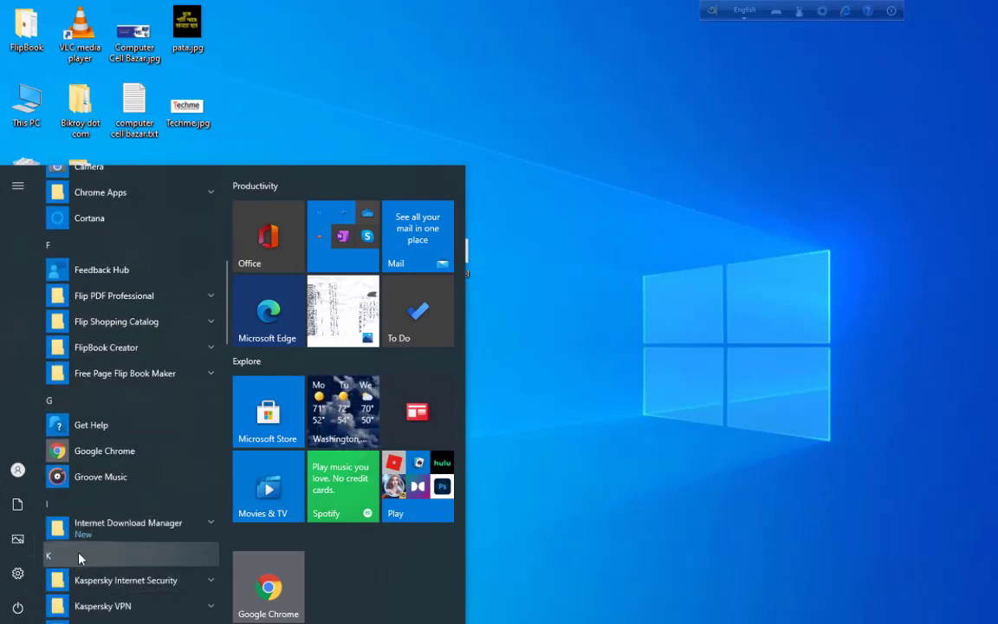
{"action": "scroll", "coordinate": [74, 559], "scroll_direction": "down", "scroll_amount": 3}
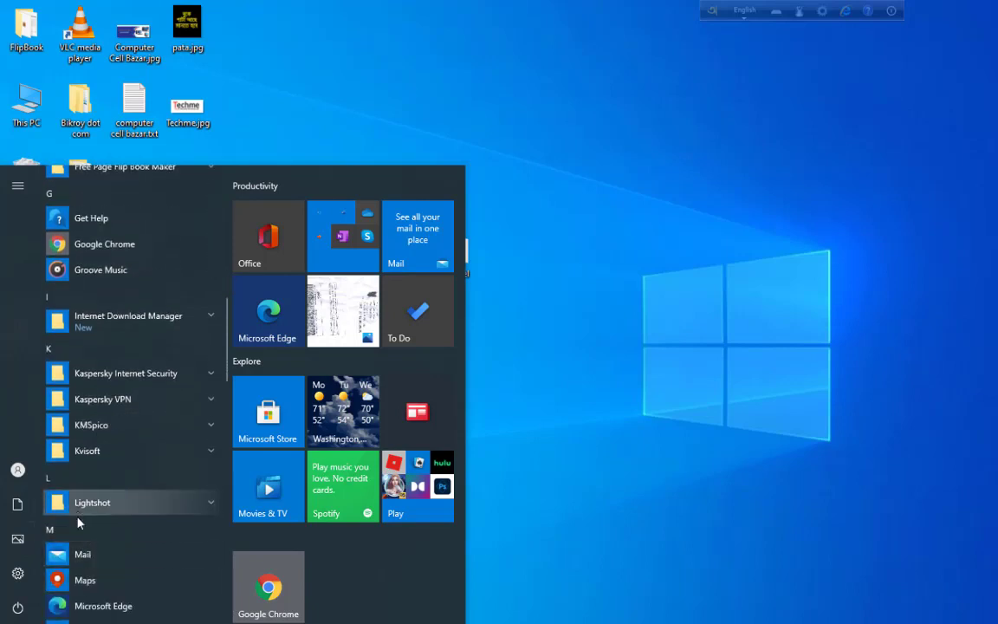
{"action": "scroll", "coordinate": [102, 580], "scroll_direction": "down", "scroll_amount": 2}
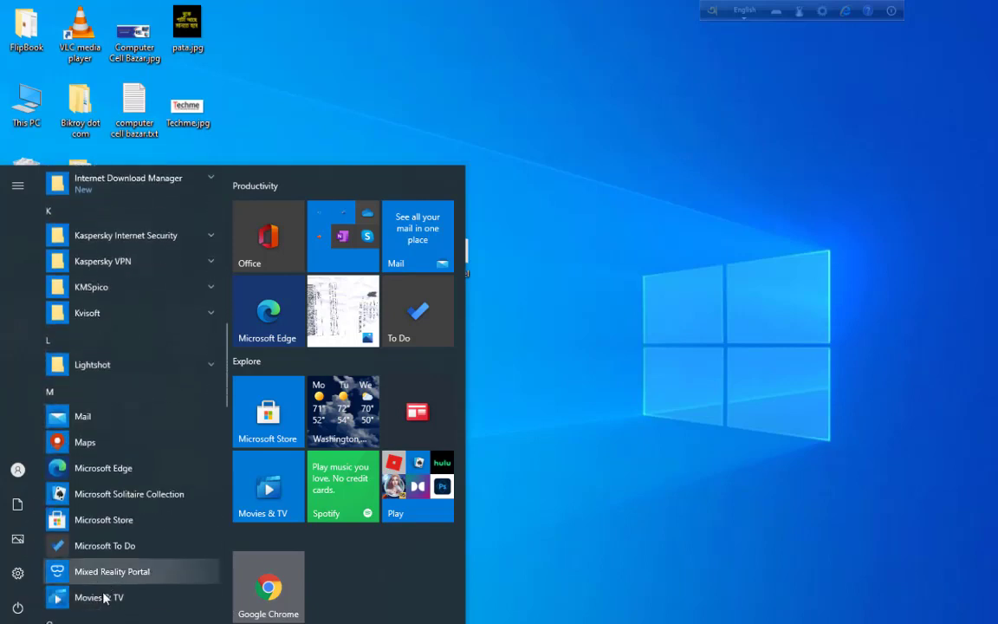
{"action": "scroll", "coordinate": [113, 575], "scroll_direction": "down", "scroll_amount": 1}
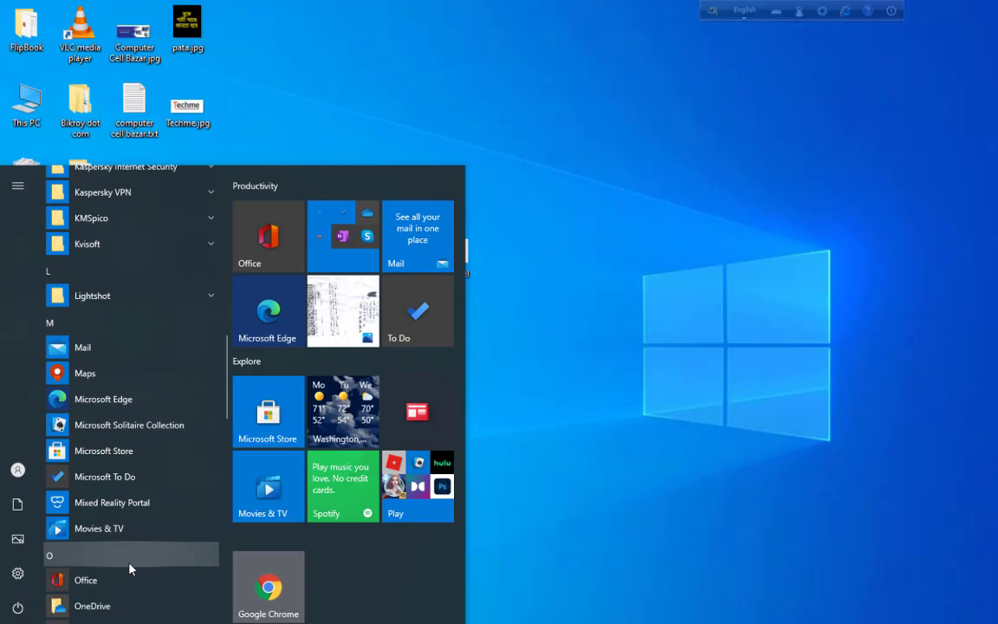
{"action": "scroll", "coordinate": [130, 563], "scroll_direction": "up", "scroll_amount": 1}
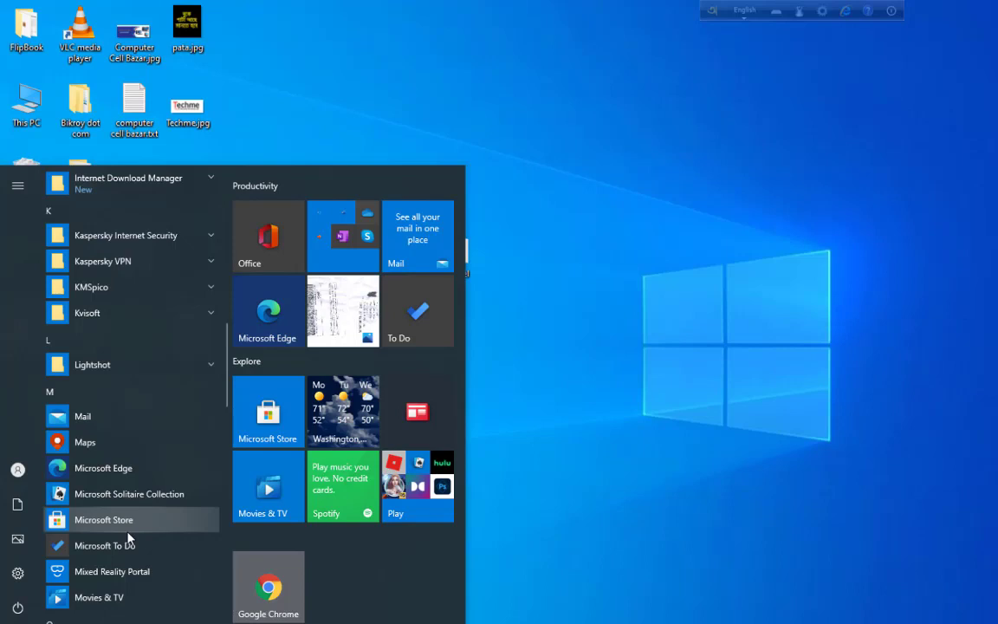
{"action": "scroll", "coordinate": [130, 530], "scroll_direction": "down", "scroll_amount": 4}
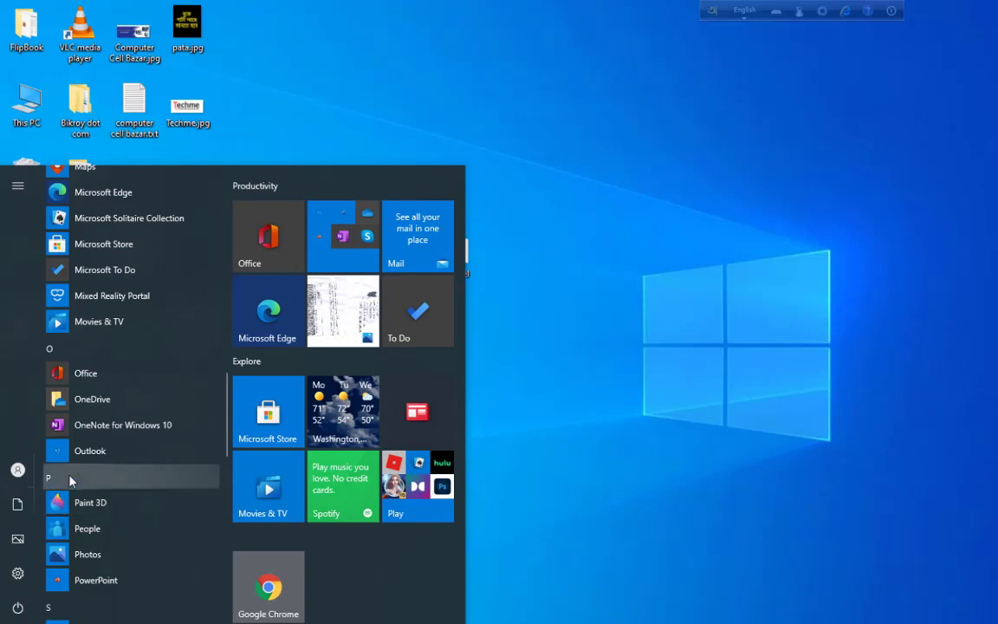
{"action": "scroll", "coordinate": [69, 479], "scroll_direction": "down", "scroll_amount": 3}
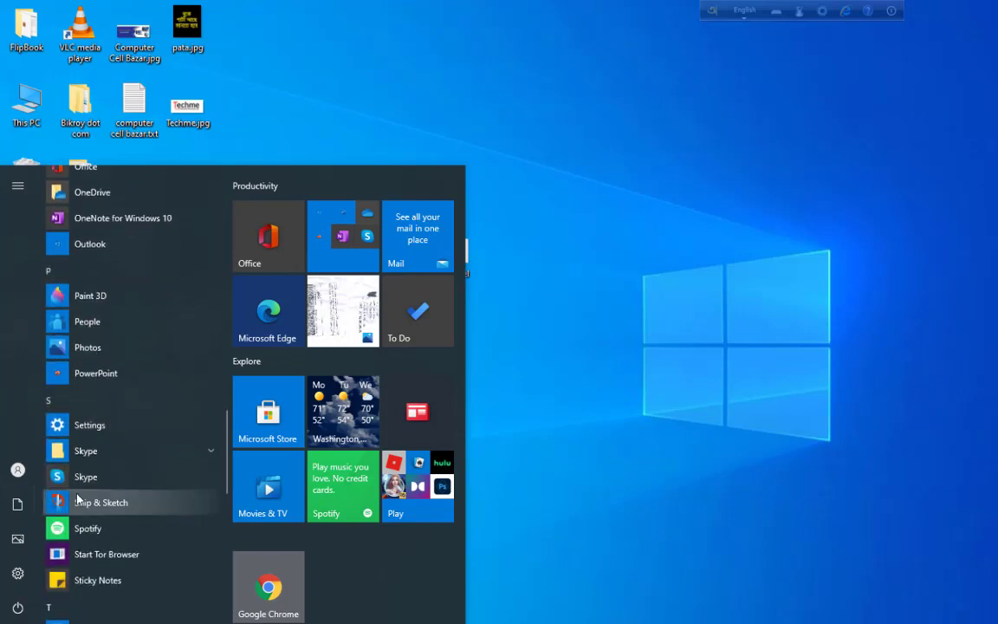
{"action": "scroll", "coordinate": [77, 498], "scroll_direction": "down", "scroll_amount": 4}
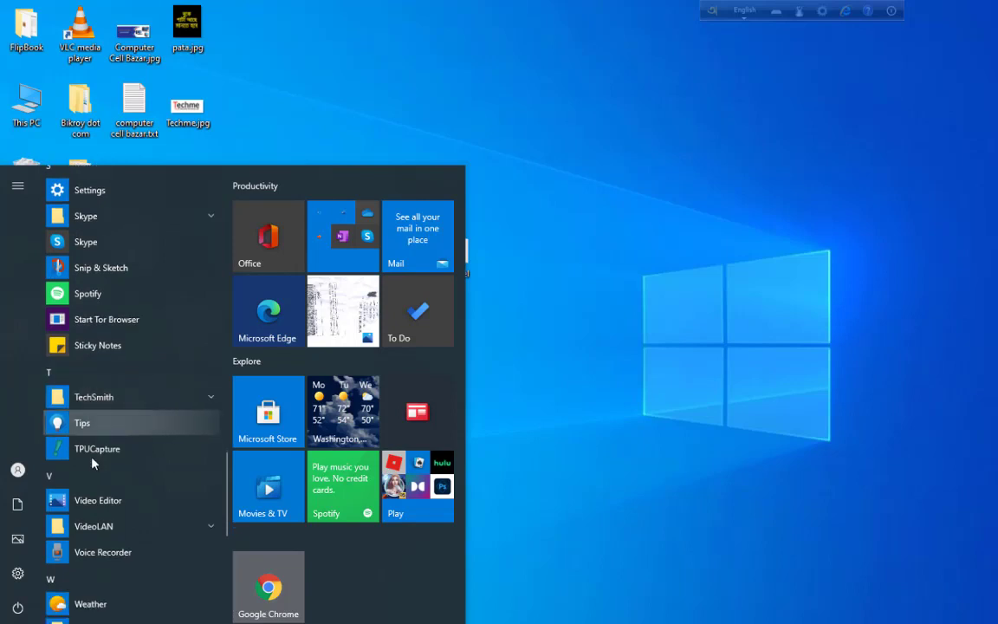
{"action": "scroll", "coordinate": [94, 464], "scroll_direction": "down", "scroll_amount": 3}
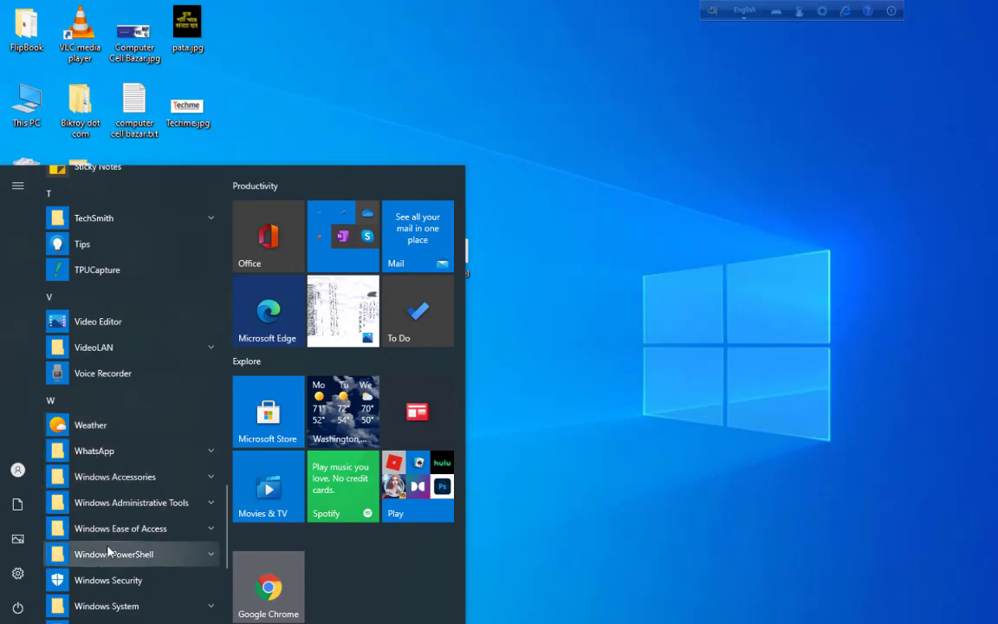
{"action": "scroll", "coordinate": [104, 548], "scroll_direction": "down", "scroll_amount": 3}
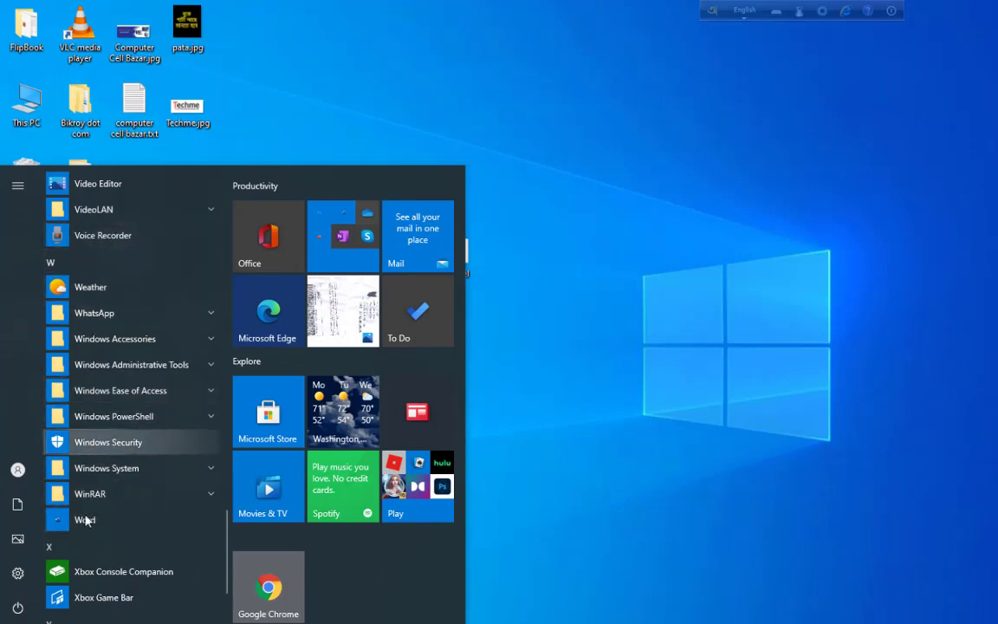
{"action": "scroll", "coordinate": [95, 468], "scroll_direction": "down", "scroll_amount": 1}
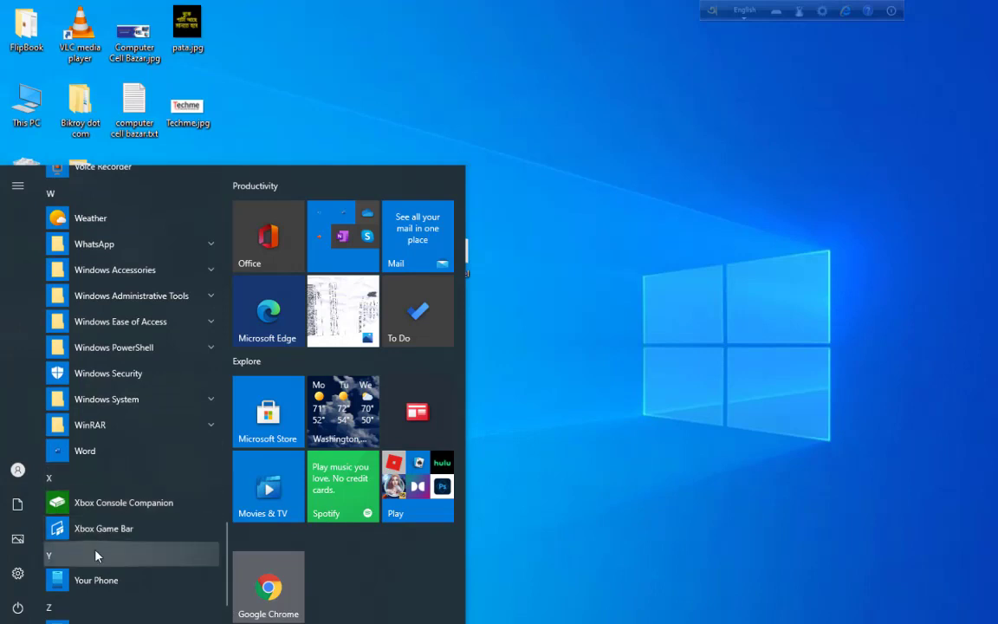
{"action": "scroll", "coordinate": [113, 537], "scroll_direction": "up", "scroll_amount": 5}
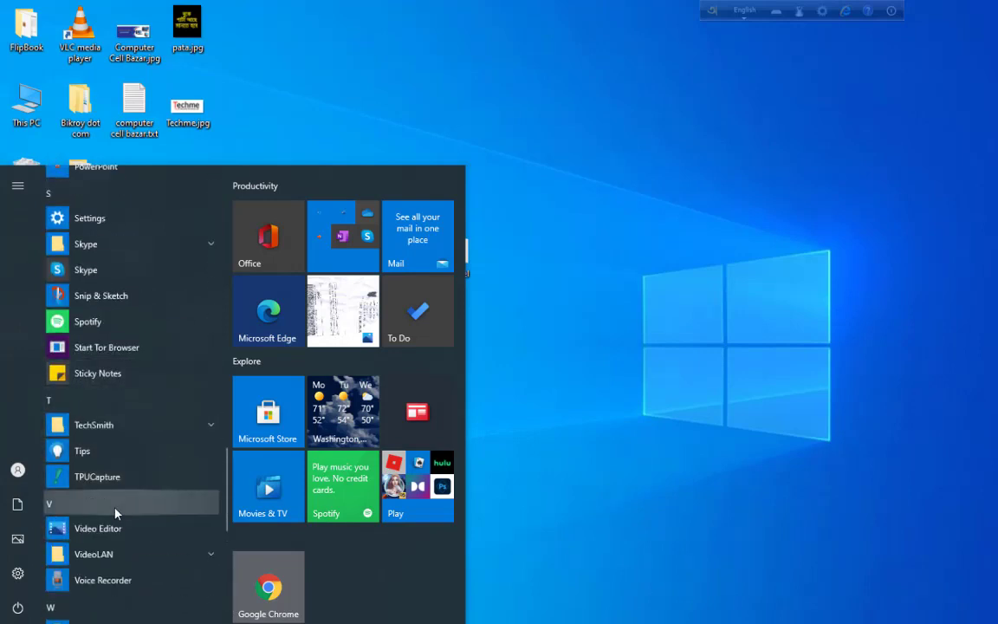
{"action": "scroll", "coordinate": [118, 468], "scroll_direction": "up", "scroll_amount": 1}
{"action": "scroll", "coordinate": [118, 476], "scroll_direction": "down", "scroll_amount": 5}
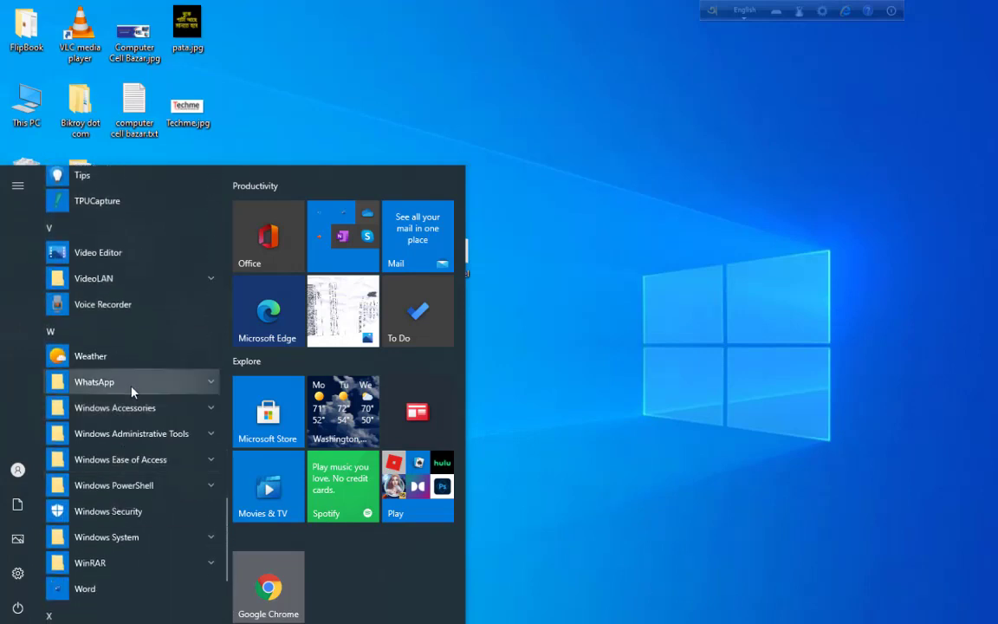
{"action": "left_click", "coordinate": [85, 409]}
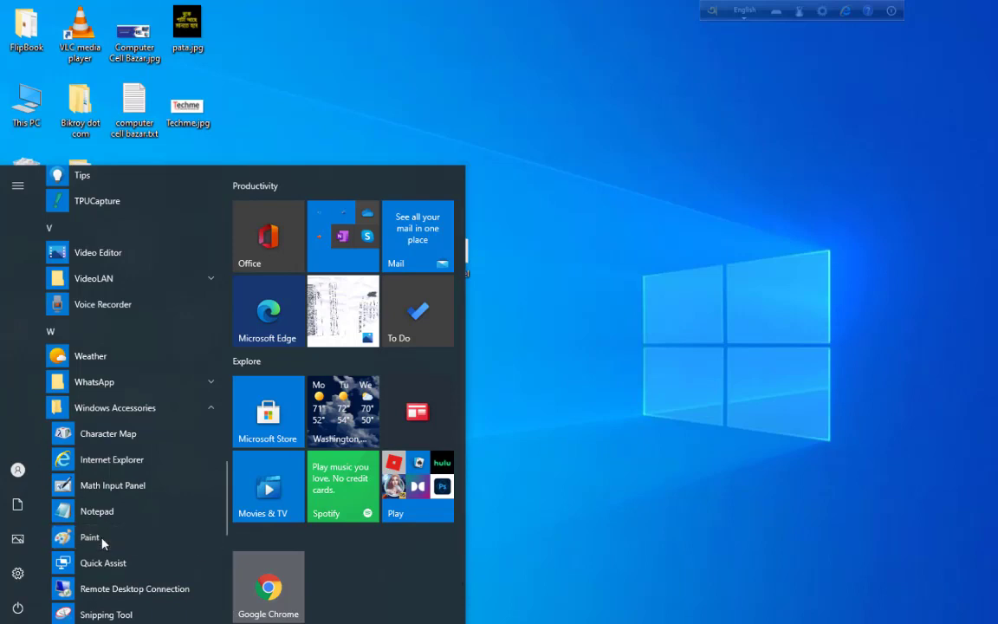
{"action": "left_click", "coordinate": [117, 530]}
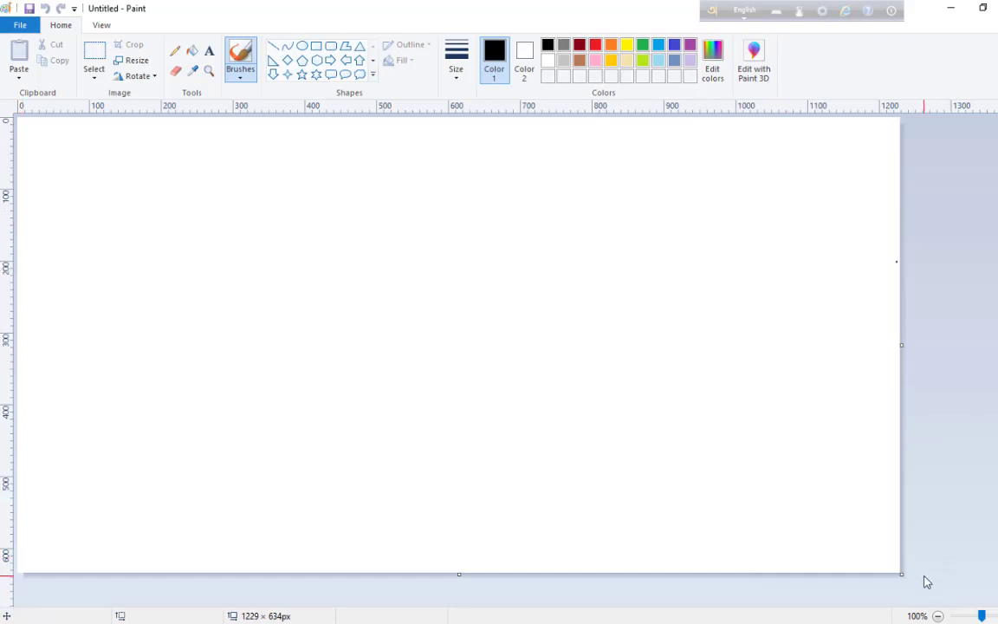
Shrink the canvas to about 916 × 567 px and draw a light-blue horizontal line across its full width.
{"action": "left_click_drag", "start_coordinate": [901, 574], "coordinate": [674, 526]}
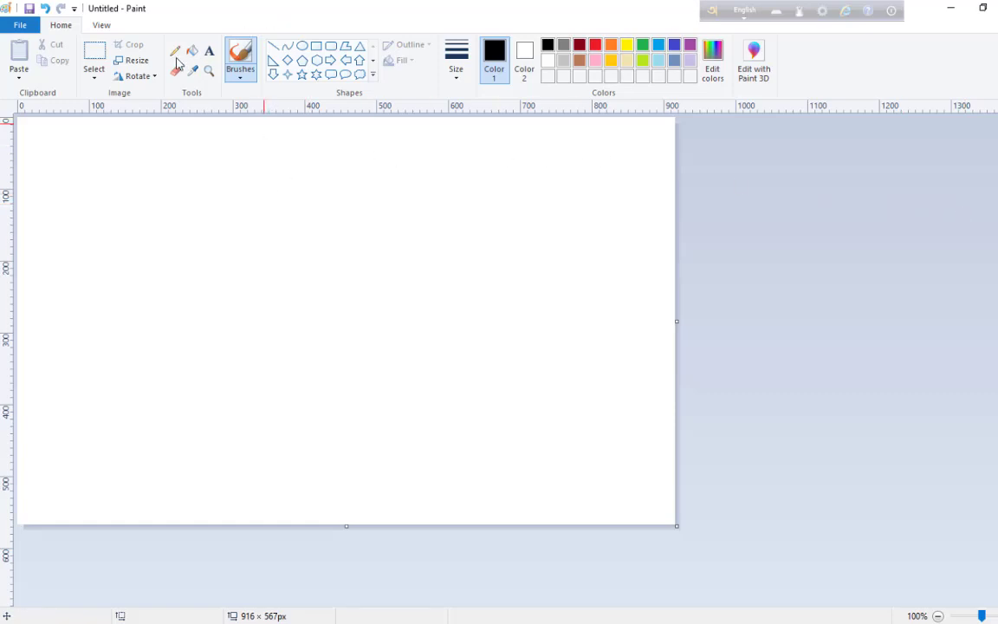
{"action": "left_click", "coordinate": [272, 46]}
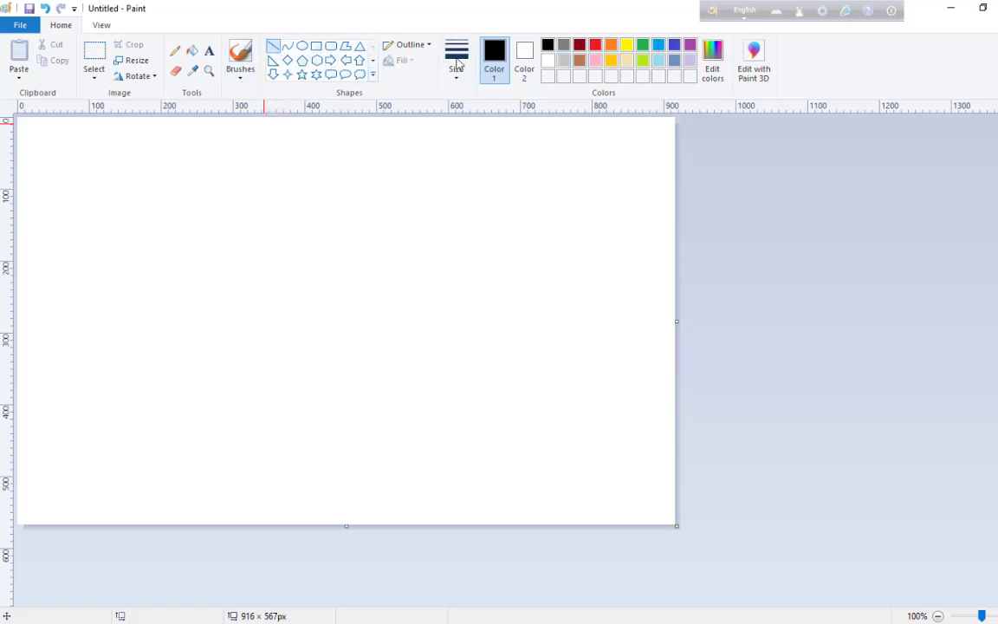
{"action": "left_click", "coordinate": [658, 46]}
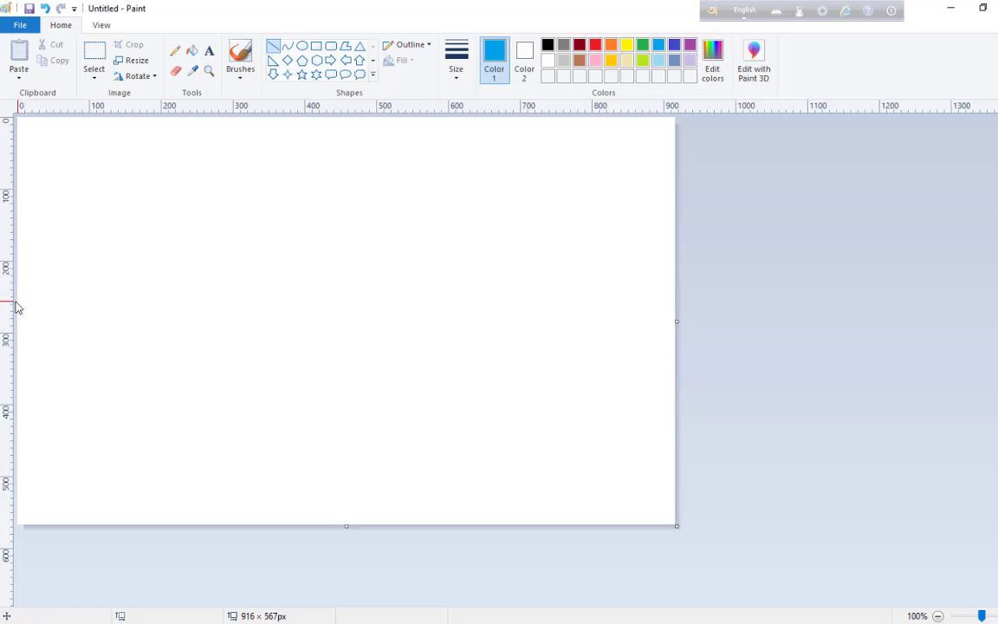
{"action": "mouse_move", "coordinate": [16, 302]}
{"action": "left_mouse_down"}
{"action": "mouse_move", "coordinate": [503, 293]}
{"action": "mouse_move", "coordinate": [683, 310]}
{"action": "mouse_move", "coordinate": [691, 300]}
{"action": "left_mouse_up"}
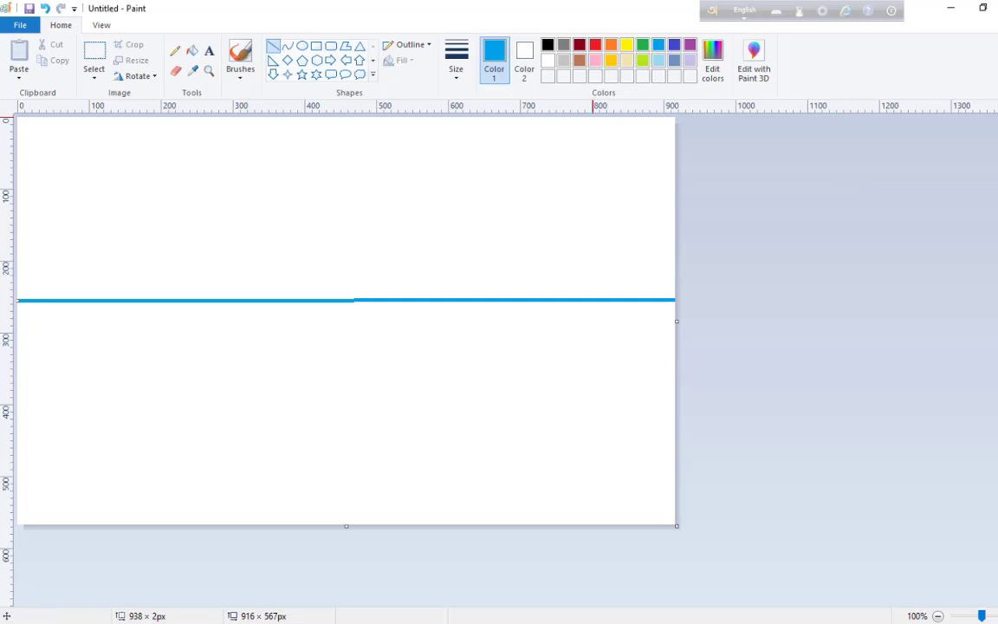
{"action": "left_click", "coordinate": [92, 76]}
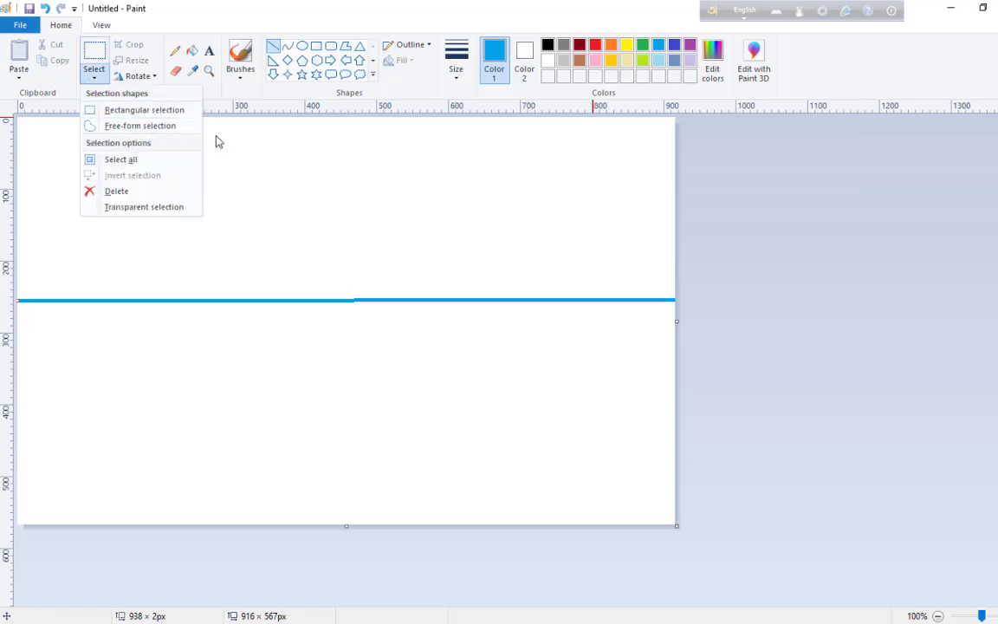
{"action": "left_click", "coordinate": [295, 160]}
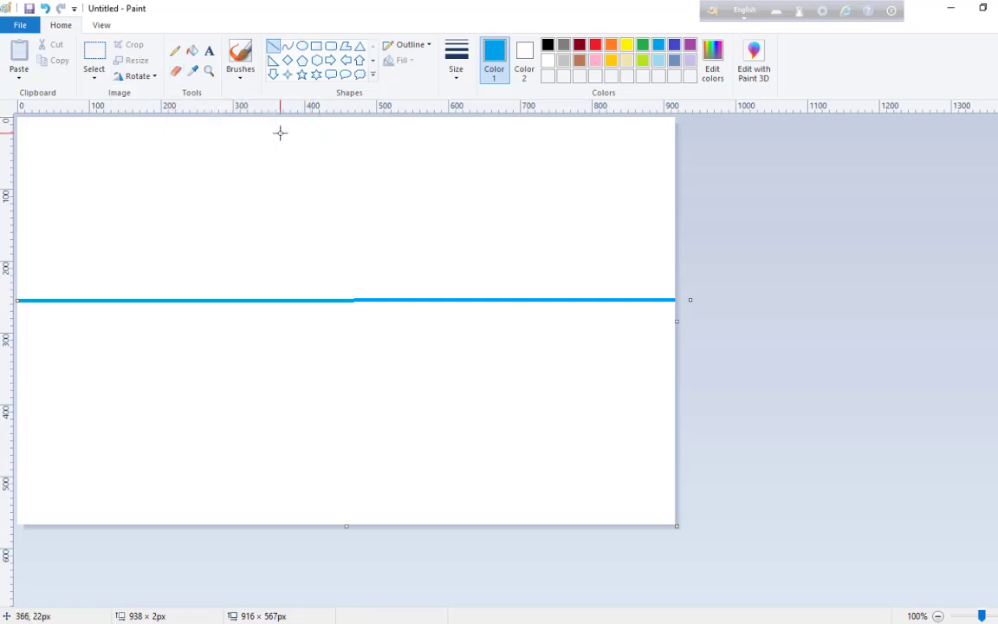
Erase most of the blue line's right end and pencil a small blue scribble below its left half.
{"action": "left_click", "coordinate": [179, 77]}
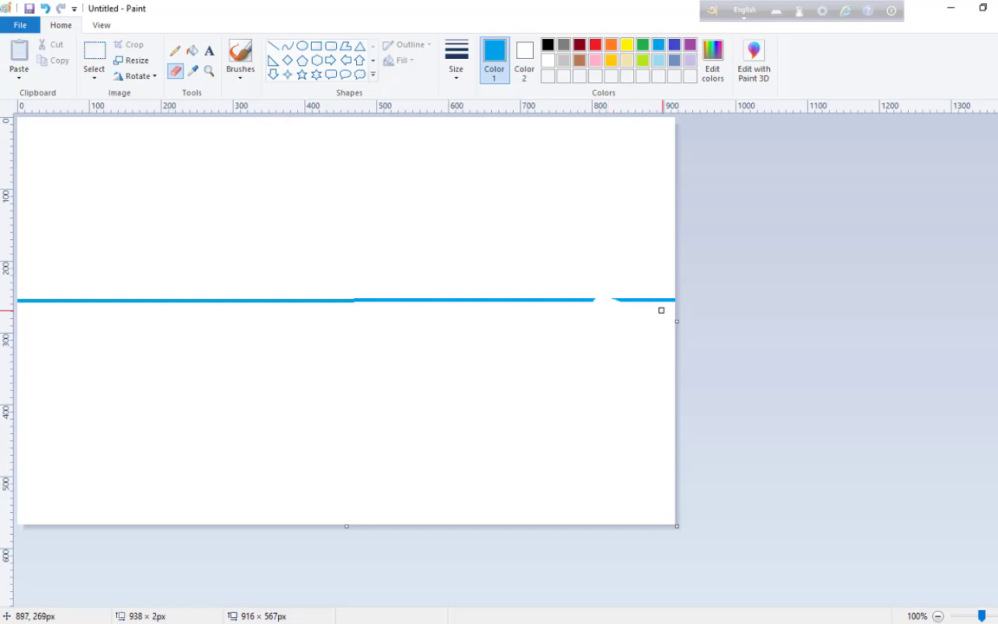
{"action": "mouse_move", "coordinate": [661, 309]}
{"action": "left_mouse_down"}
{"action": "mouse_move", "coordinate": [638, 294]}
{"action": "mouse_move", "coordinate": [605, 302]}
{"action": "left_mouse_up"}
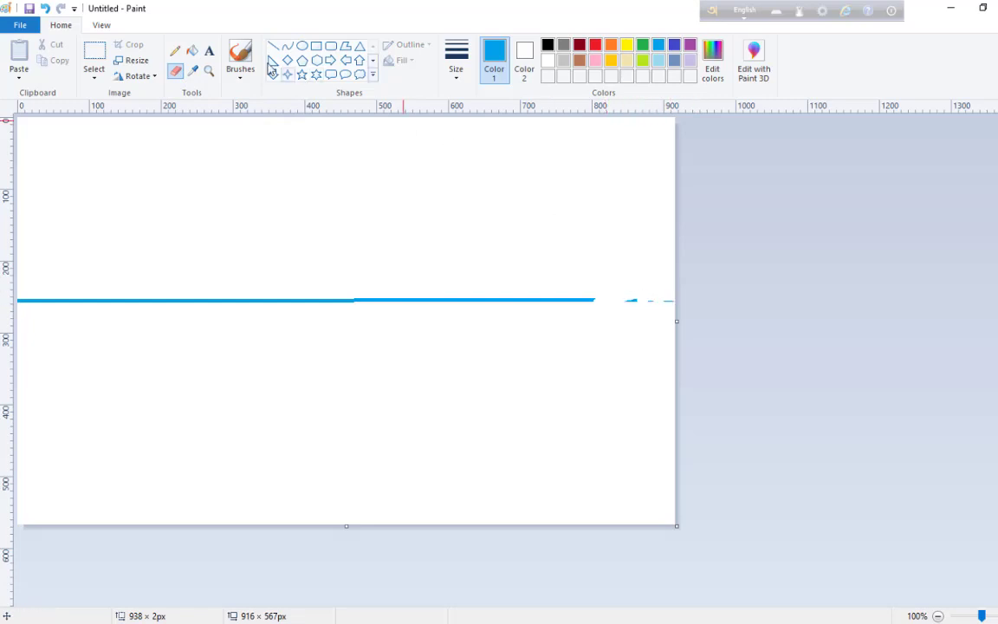
{"action": "left_click", "coordinate": [175, 50]}
{"action": "mouse_move", "coordinate": [222, 337]}
{"action": "left_mouse_down"}
{"action": "mouse_move", "coordinate": [175, 332]}
{"action": "mouse_move", "coordinate": [191, 345]}
{"action": "mouse_move", "coordinate": [178, 346]}
{"action": "mouse_move", "coordinate": [195, 343]}
{"action": "left_mouse_up"}
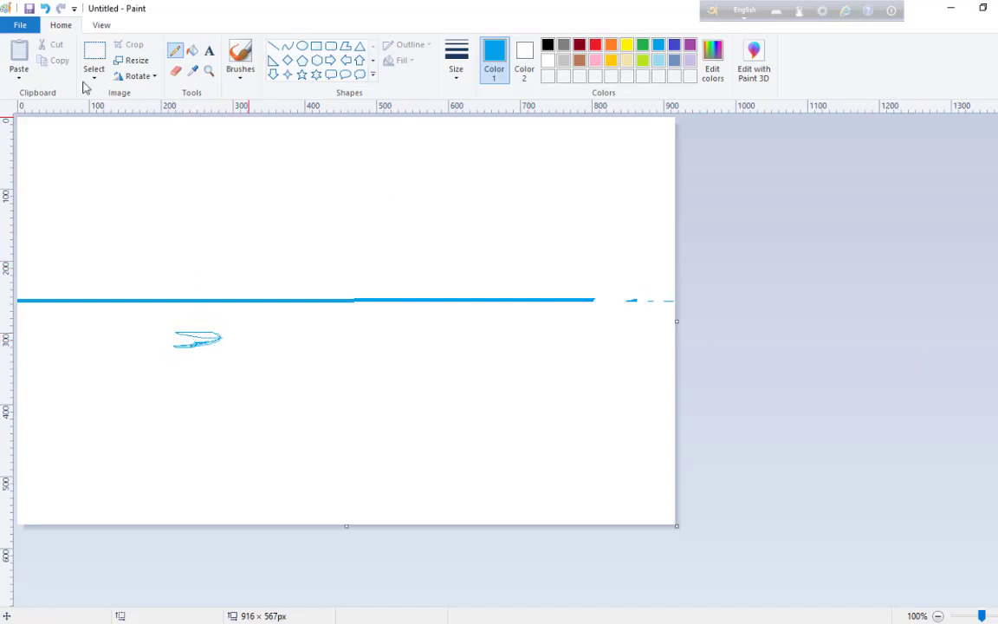
Erase the pencil scribble and the right half of the blue line.
{"action": "left_click", "coordinate": [176, 72]}
{"action": "mouse_move", "coordinate": [176, 337]}
{"action": "left_mouse_down"}
{"action": "mouse_move", "coordinate": [219, 347]}
{"action": "mouse_move", "coordinate": [151, 332]}
{"action": "left_mouse_up"}
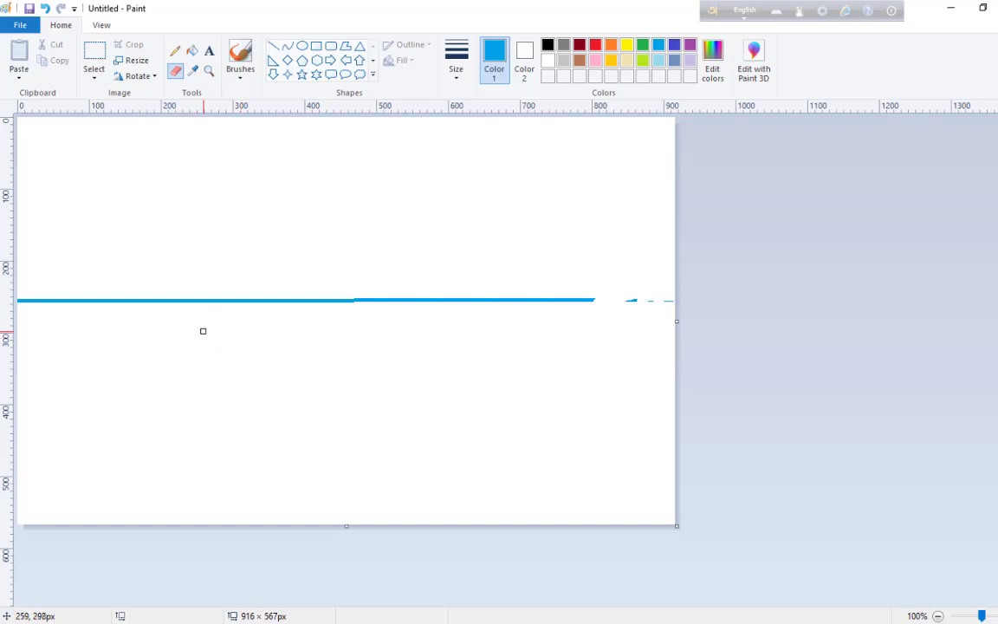
{"action": "mouse_move", "coordinate": [202, 331]}
{"action": "left_mouse_down"}
{"action": "mouse_move", "coordinate": [480, 273]}
{"action": "mouse_move", "coordinate": [524, 299]}
{"action": "mouse_move", "coordinate": [652, 316]}
{"action": "mouse_move", "coordinate": [677, 301]}
{"action": "mouse_move", "coordinate": [523, 298]}
{"action": "mouse_move", "coordinate": [608, 298]}
{"action": "left_mouse_up"}
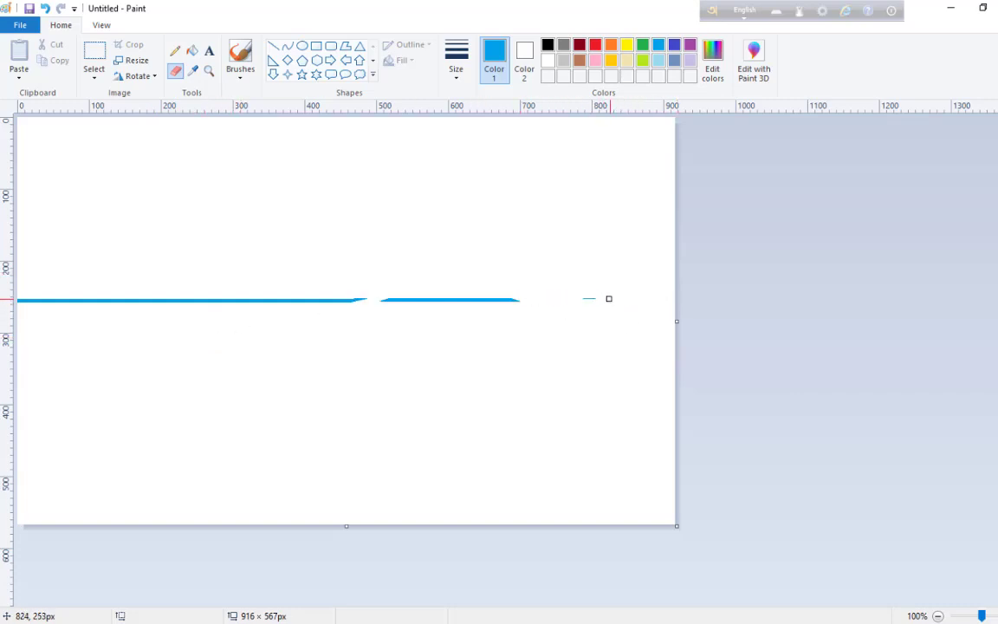
{"action": "left_click_drag", "start_coordinate": [542, 297], "coordinate": [460, 297]}
{"action": "mouse_move", "coordinate": [340, 272]}
{"action": "left_mouse_down"}
{"action": "mouse_move", "coordinate": [513, 303]}
{"action": "mouse_move", "coordinate": [385, 302]}
{"action": "mouse_move", "coordinate": [458, 299]}
{"action": "left_mouse_up"}
{"action": "left_click_drag", "start_coordinate": [386, 301], "coordinate": [369, 299]}
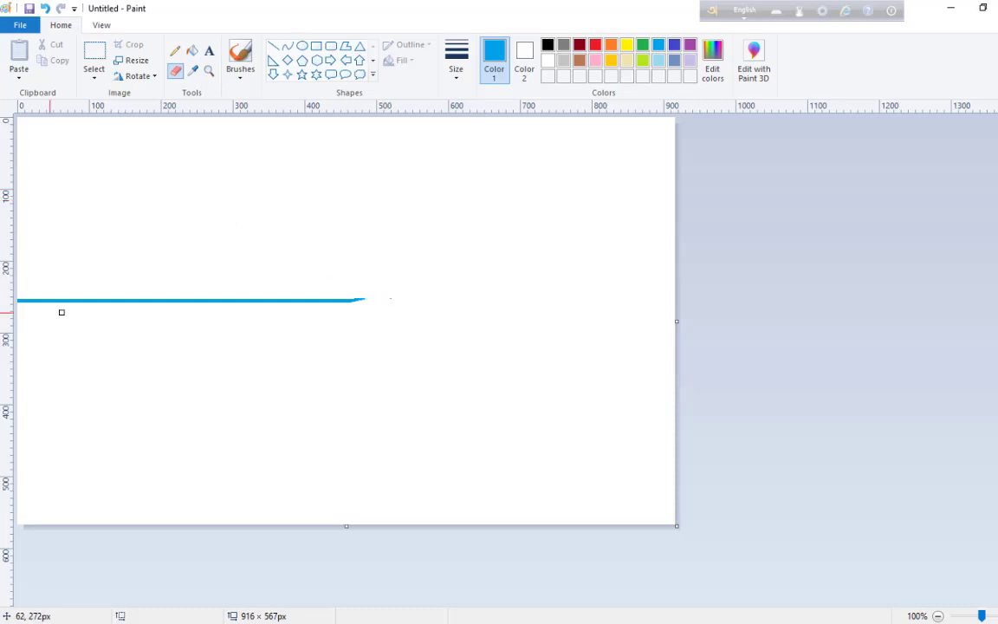
Undo the last eraser strokes over the scribble and the line.
{"action": "key", "text": "ctrl+z"}
{"action": "key", "text": "ctrl+z"}
{"action": "key", "text": "ctrl+z"}
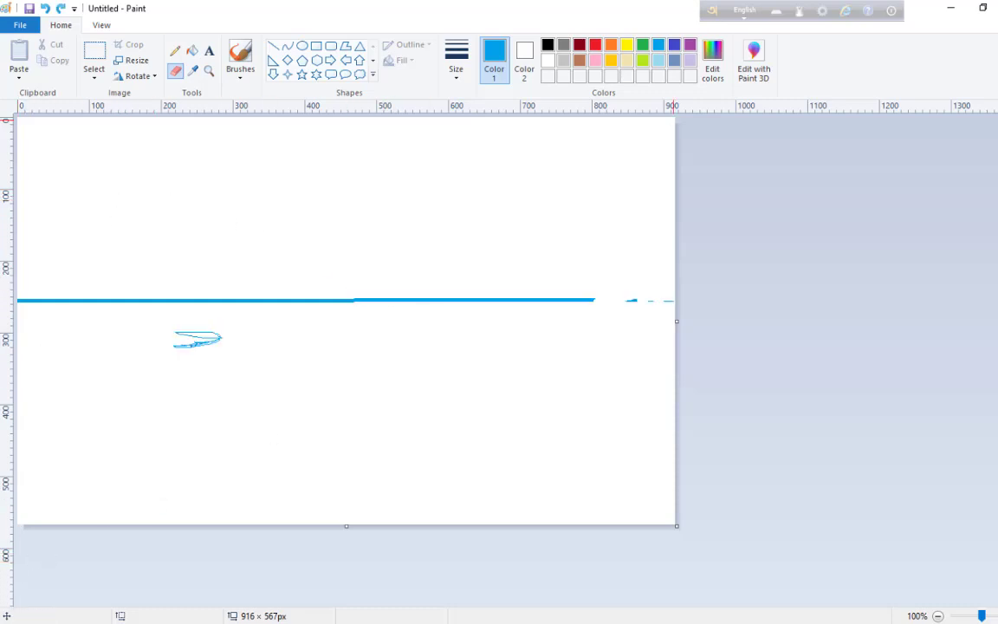
Select the blue line and scribble with a rectangular selection and delete them to clear the canvas.
{"action": "left_click", "coordinate": [93, 74]}
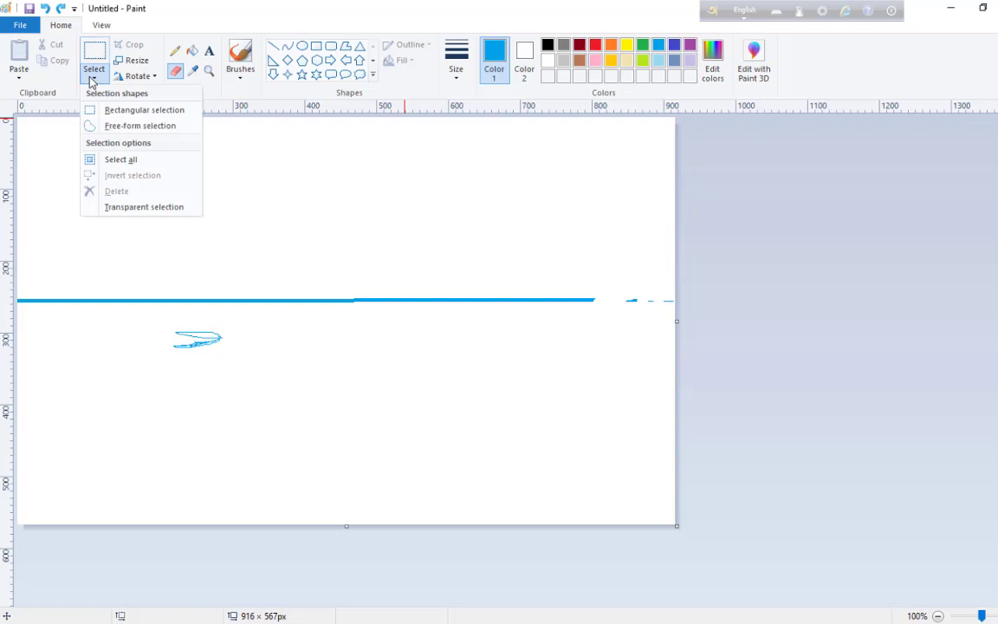
{"action": "left_click", "coordinate": [123, 111]}
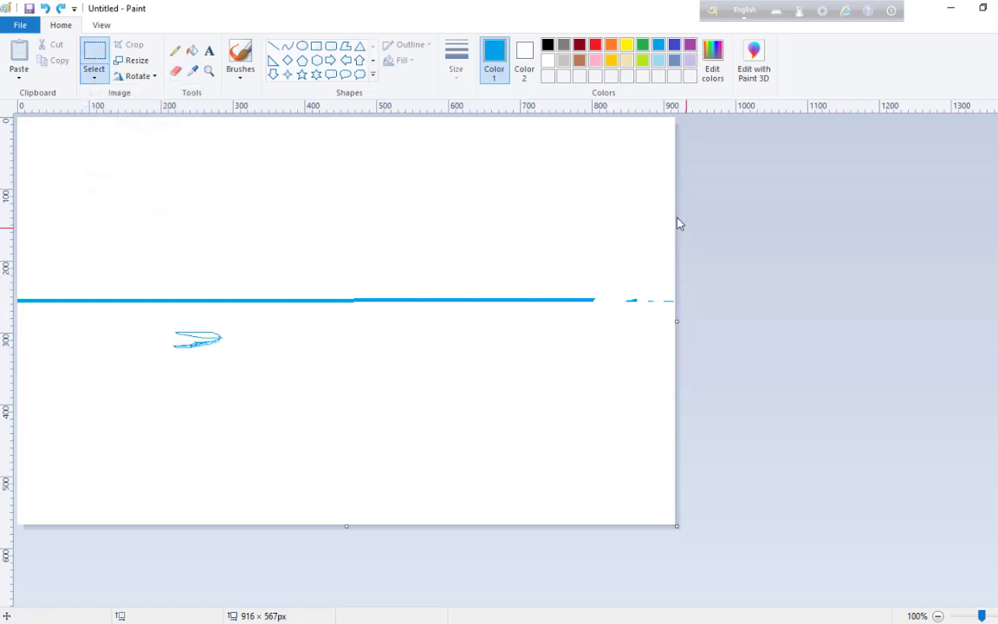
{"action": "left_click_drag", "start_coordinate": [670, 182], "coordinate": [14, 372]}
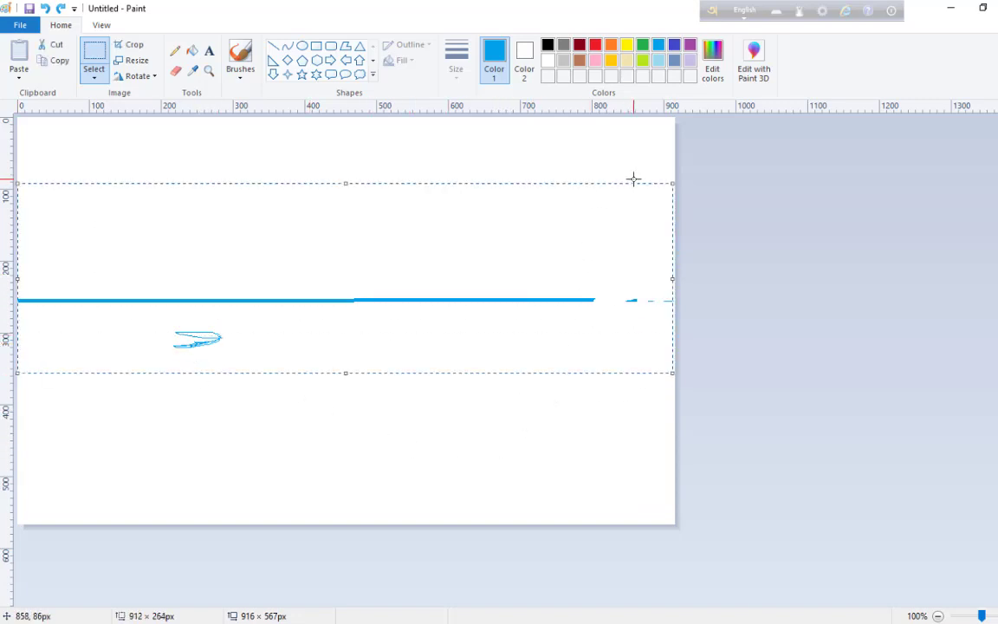
{"action": "key", "text": "Delete"}
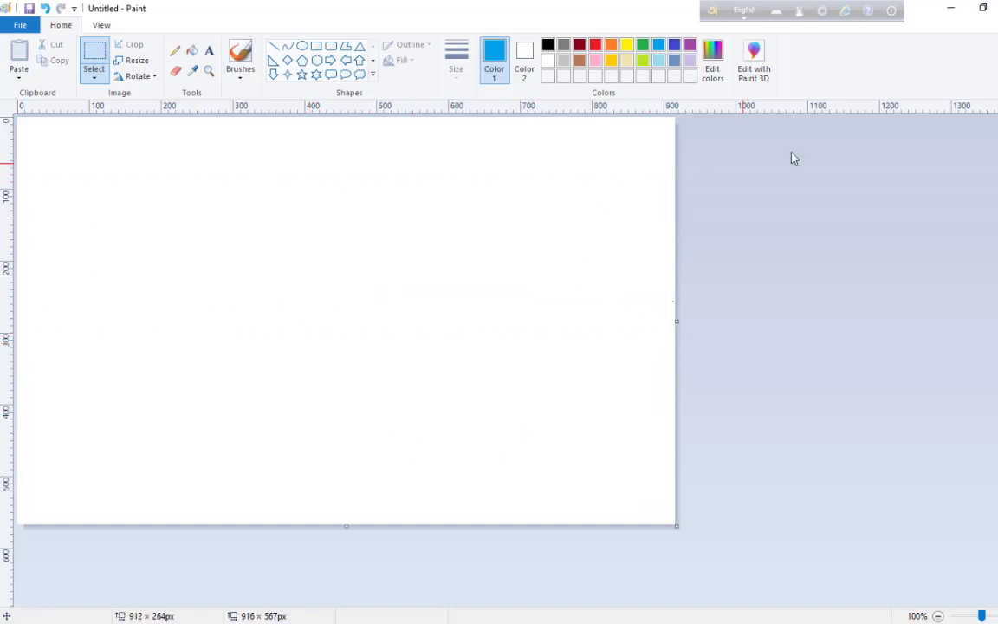
{"action": "left_click_drag", "start_coordinate": [442, 228], "coordinate": [849, 440]}
{"action": "left_click", "coordinate": [849, 441]}
Draw a straight blue horizontal line across the full canvas width, about 240 px from the upper edge.
{"action": "left_click", "coordinate": [272, 46]}
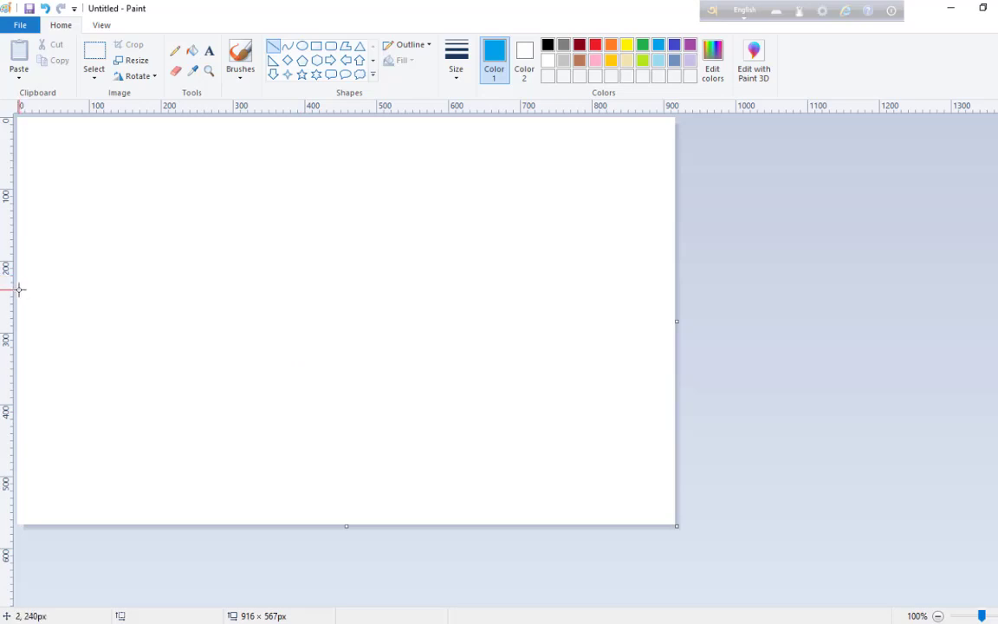
{"action": "left_click_drag", "start_coordinate": [19, 289], "coordinate": [677, 391]}
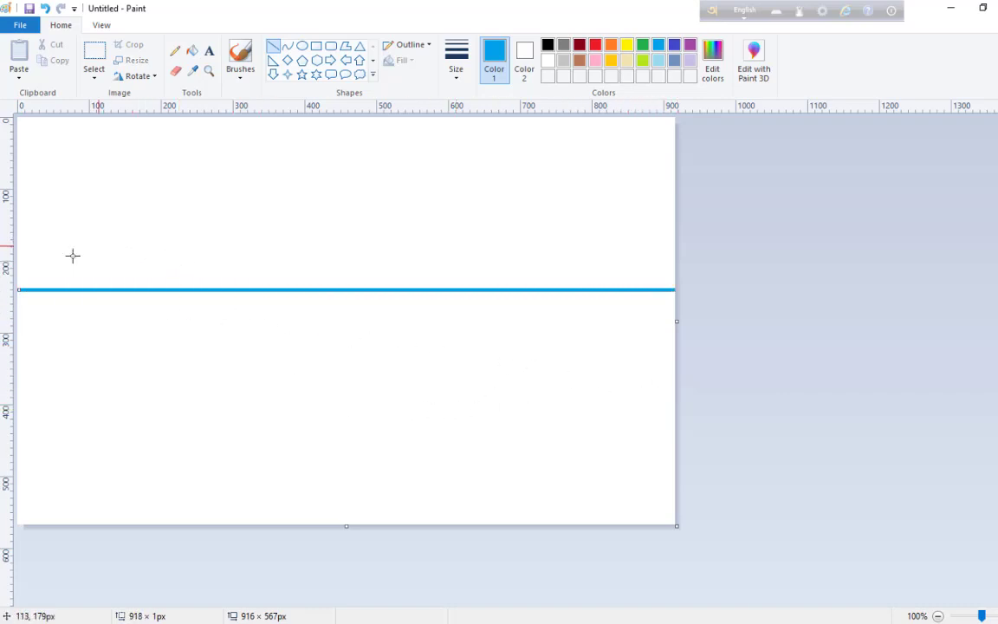
{"action": "left_click", "coordinate": [53, 337]}
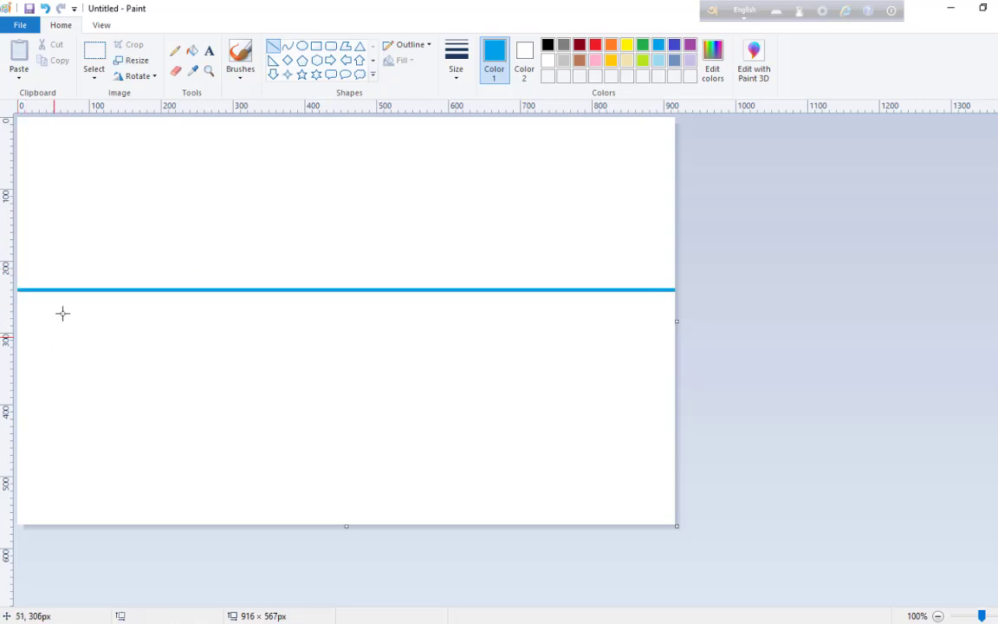
Fill the area above the line with the same blue and the area below it with lime green.
{"action": "left_click", "coordinate": [192, 51]}
{"action": "left_click", "coordinate": [253, 196]}
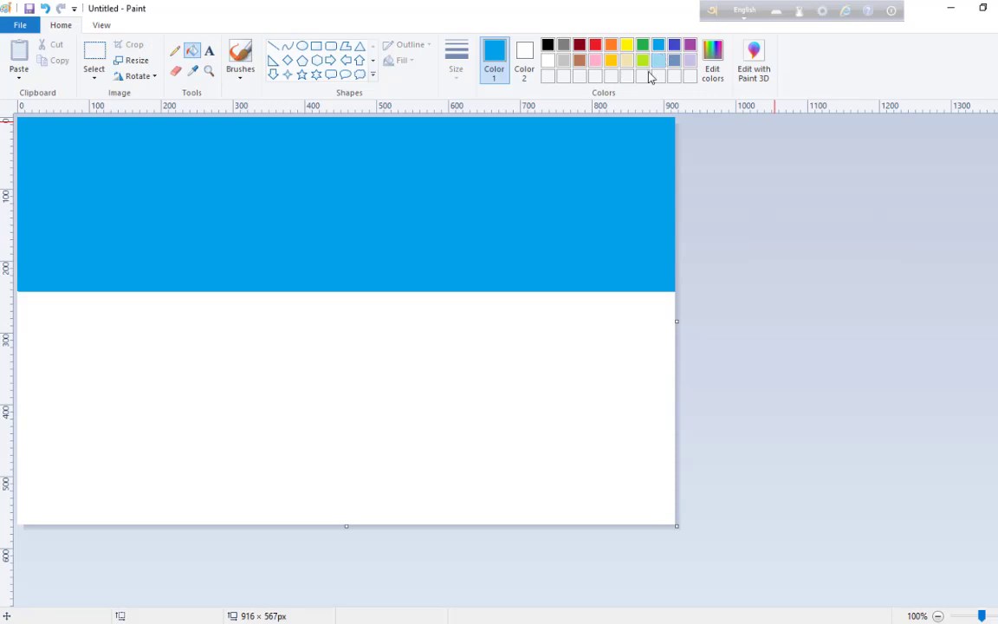
{"action": "left_click", "coordinate": [642, 61]}
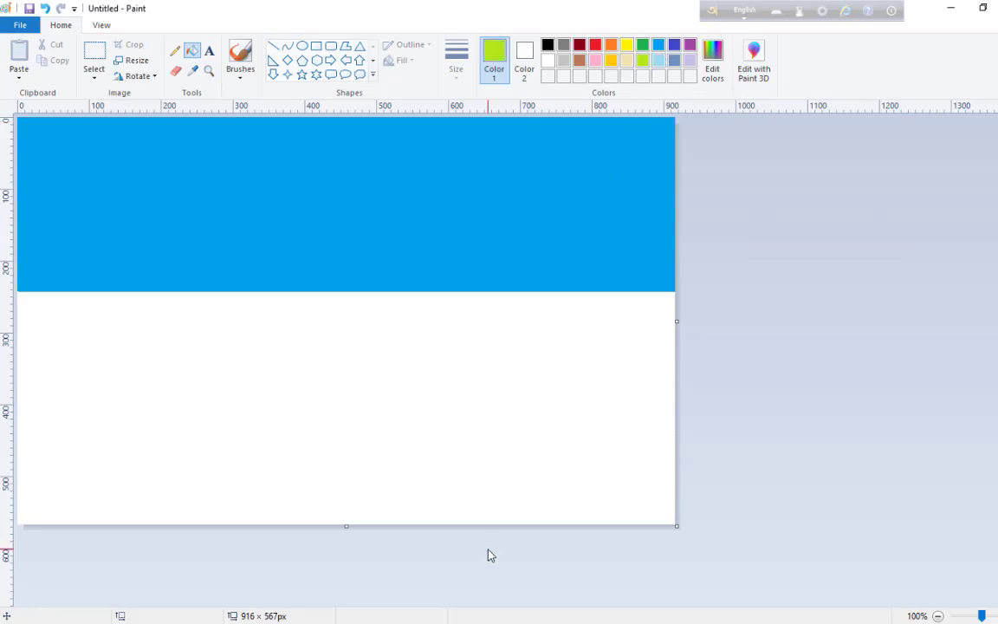
{"action": "left_click", "coordinate": [477, 420]}
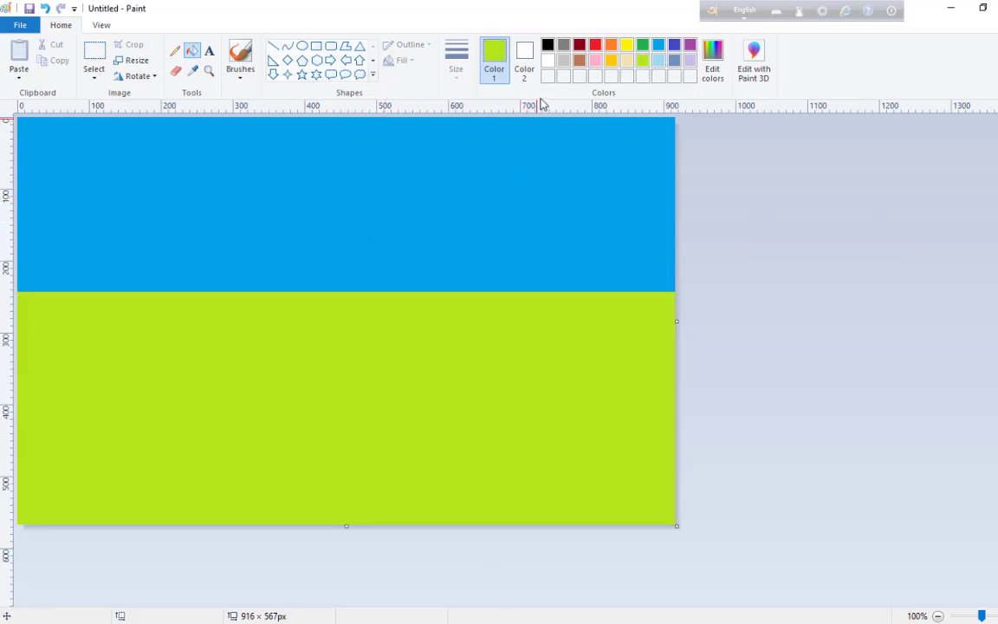
Try to draw a yellow ellipse outline about 117 × 92 px near the right end of the blue sky.
{"action": "left_click", "coordinate": [301, 45]}
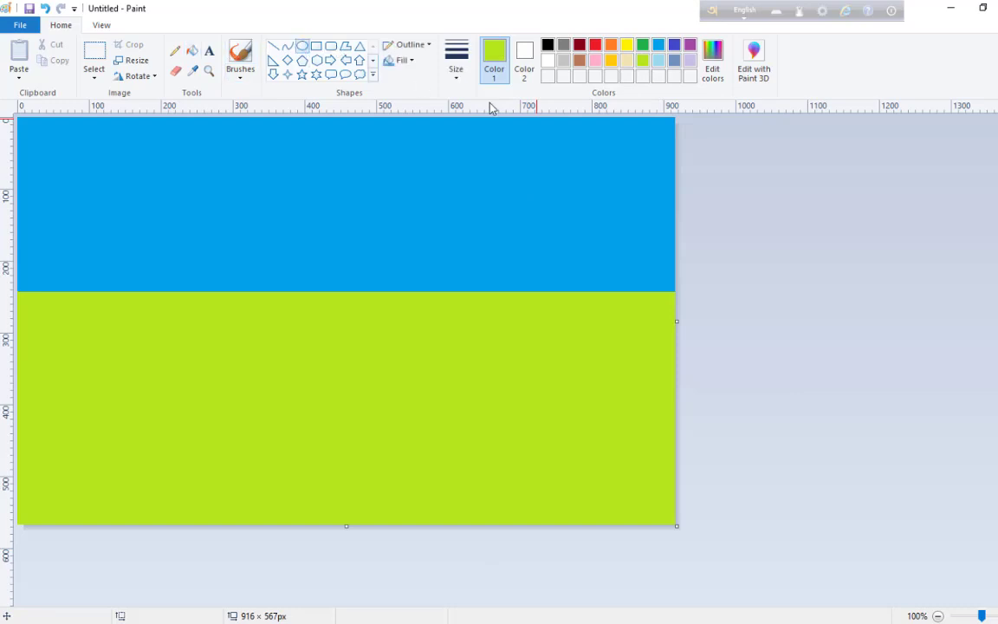
{"action": "left_click", "coordinate": [626, 45]}
{"action": "left_click_drag", "start_coordinate": [639, 143], "coordinate": [554, 208]}
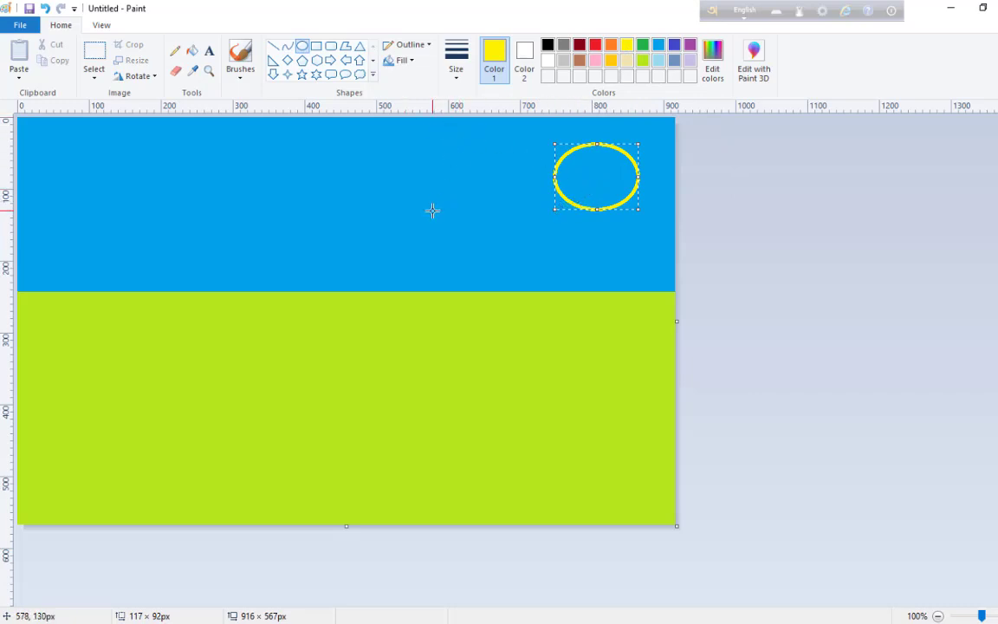
{"action": "key", "text": "ctrl+z"}
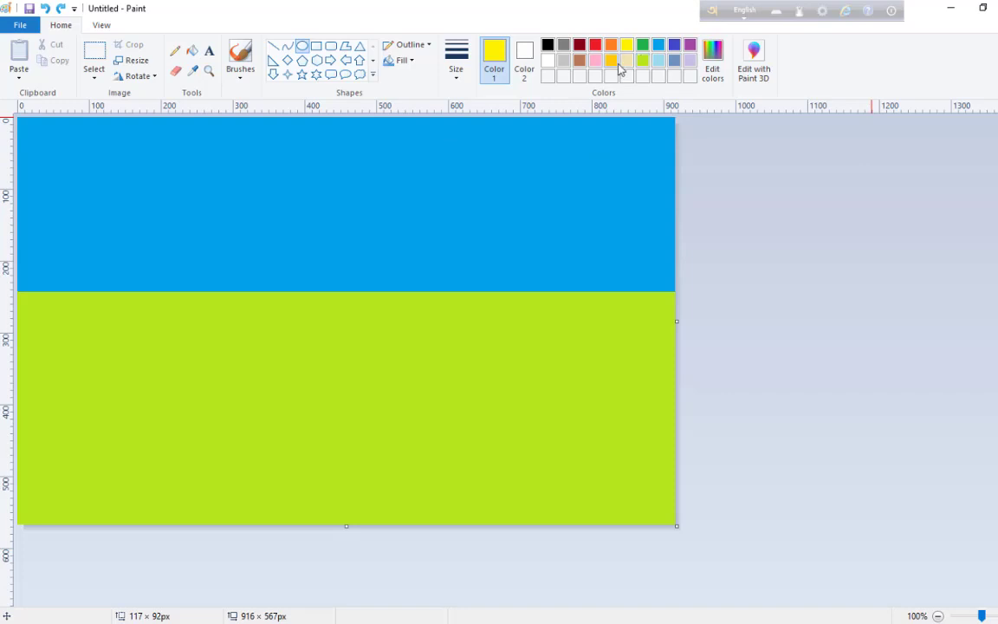
Mix a sandy custom colour from the pale yellow swatch, lowering its luminosity to about 167.
{"action": "left_click", "coordinate": [710, 68]}
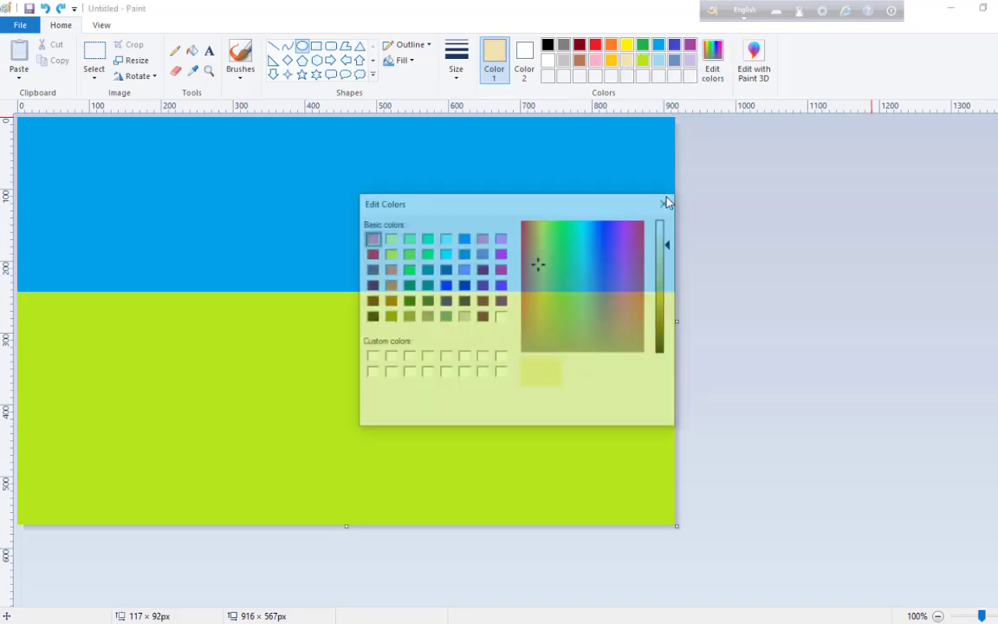
{"action": "left_click_drag", "start_coordinate": [667, 259], "coordinate": [668, 270]}
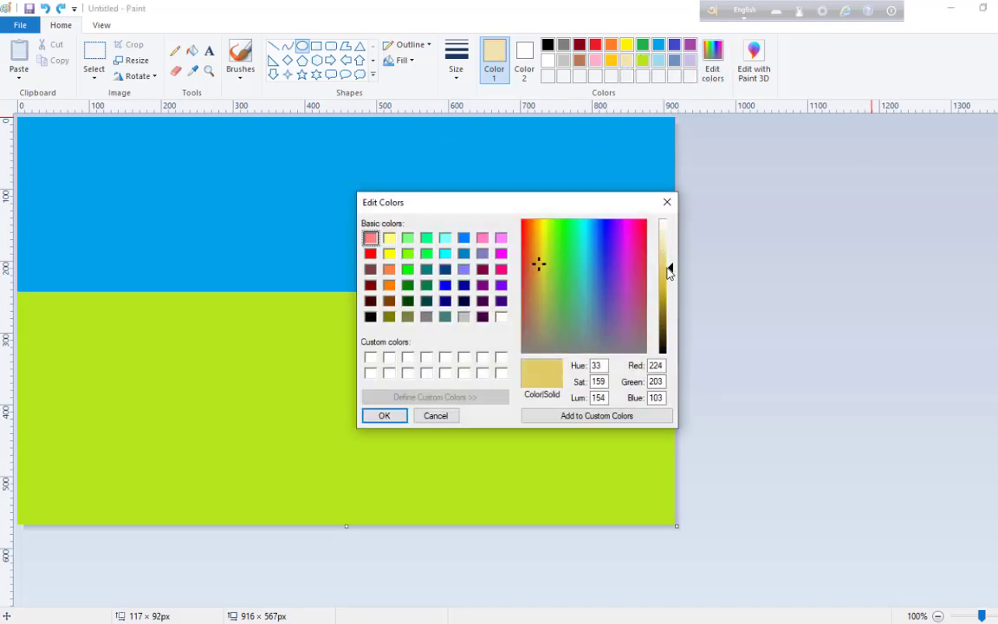
{"action": "left_click", "coordinate": [388, 416]}
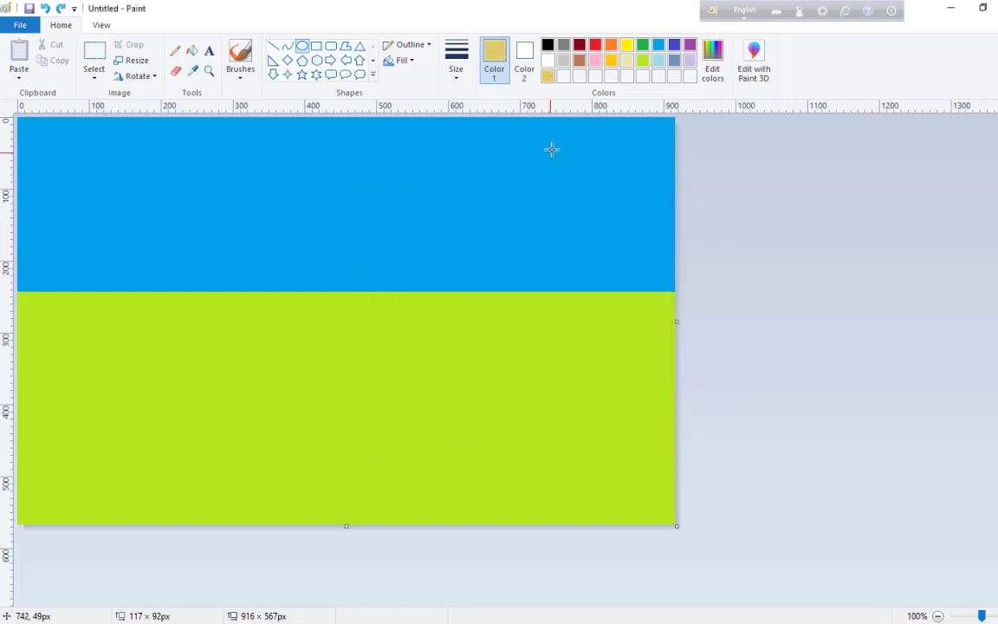
{"action": "left_click", "coordinate": [711, 68]}
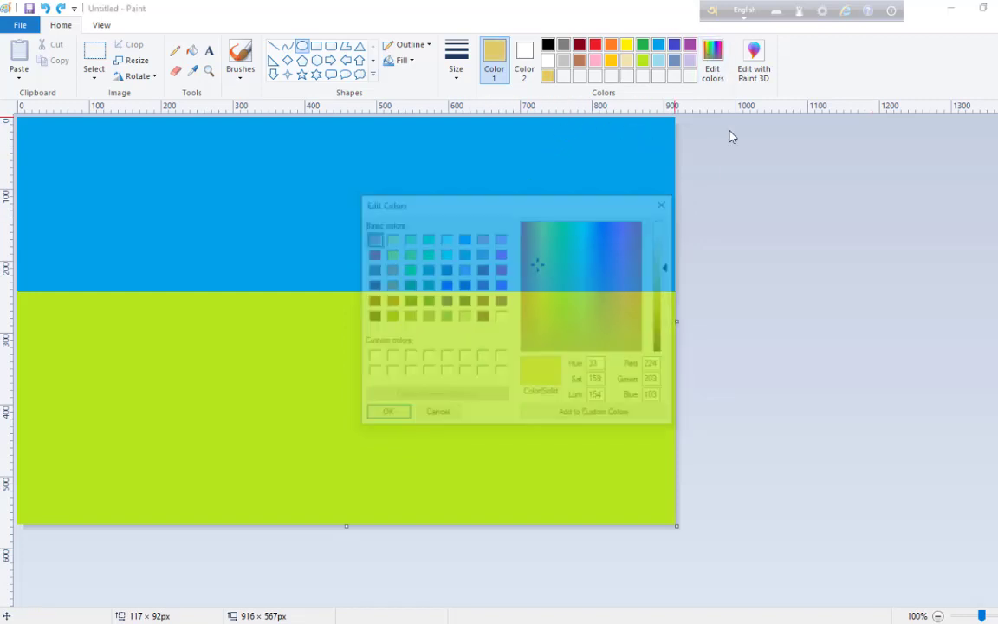
{"action": "left_click_drag", "start_coordinate": [673, 271], "coordinate": [669, 268]}
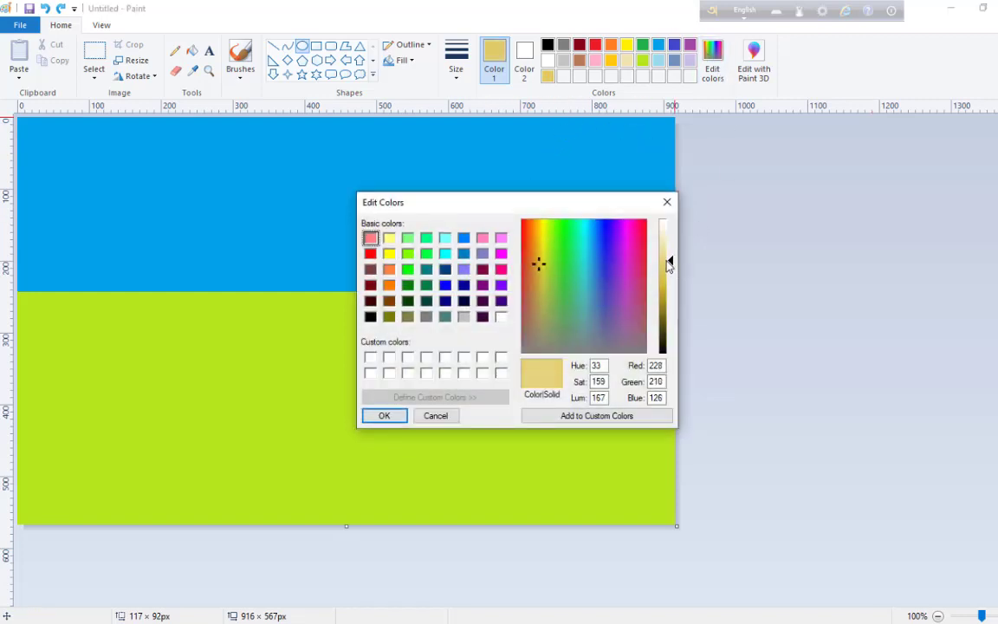
{"action": "left_click", "coordinate": [391, 419]}
Draw a sun circle about 83 × 83 px in the sky's upper-right area and fill it with the sandy colour.
{"action": "left_click_drag", "start_coordinate": [655, 143], "coordinate": [593, 205]}
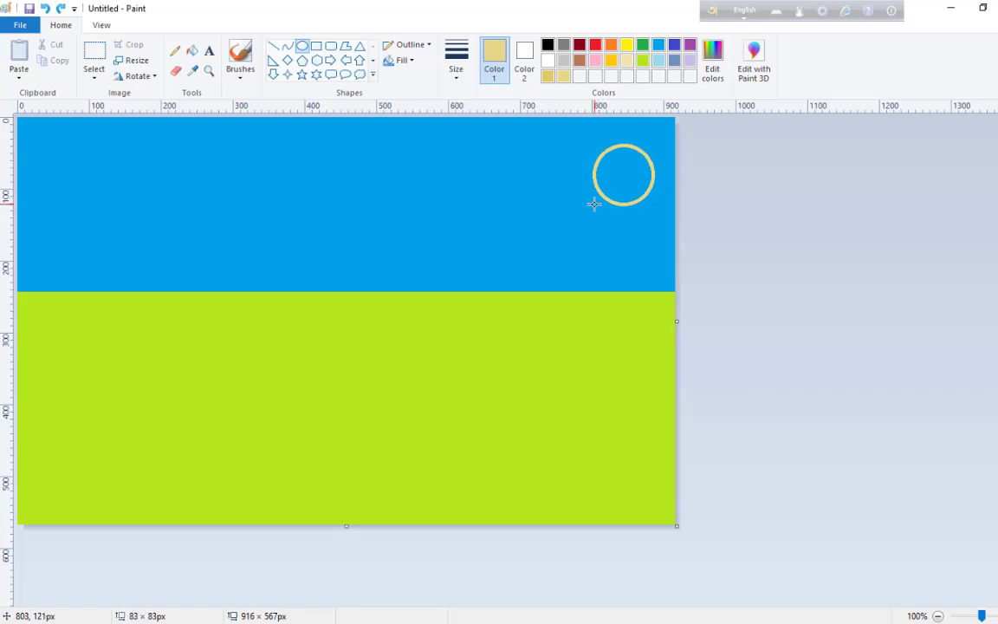
{"action": "left_click", "coordinate": [483, 223]}
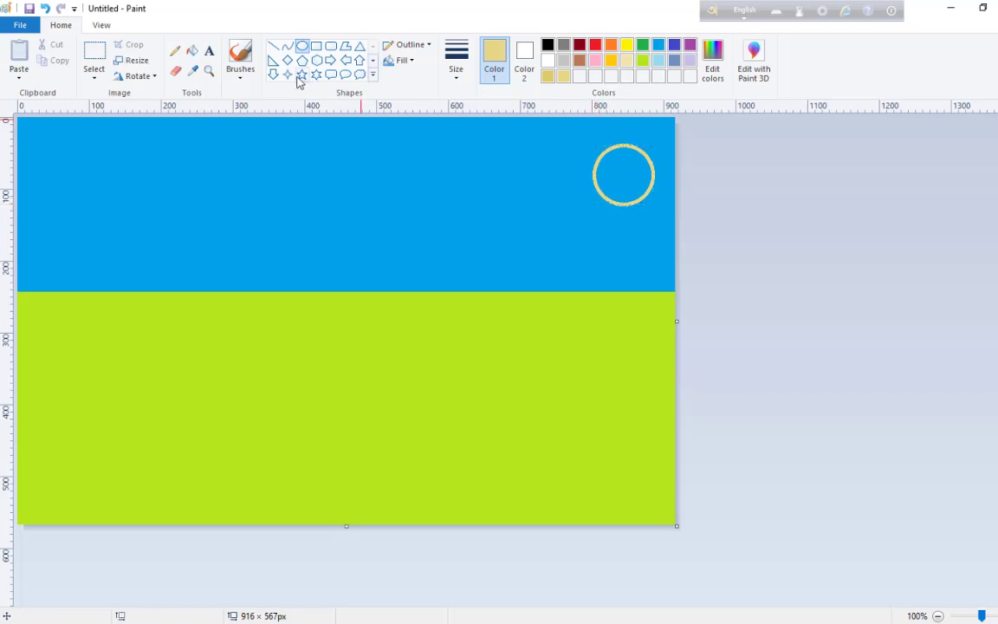
{"action": "left_click", "coordinate": [192, 52]}
{"action": "left_click", "coordinate": [631, 173]}
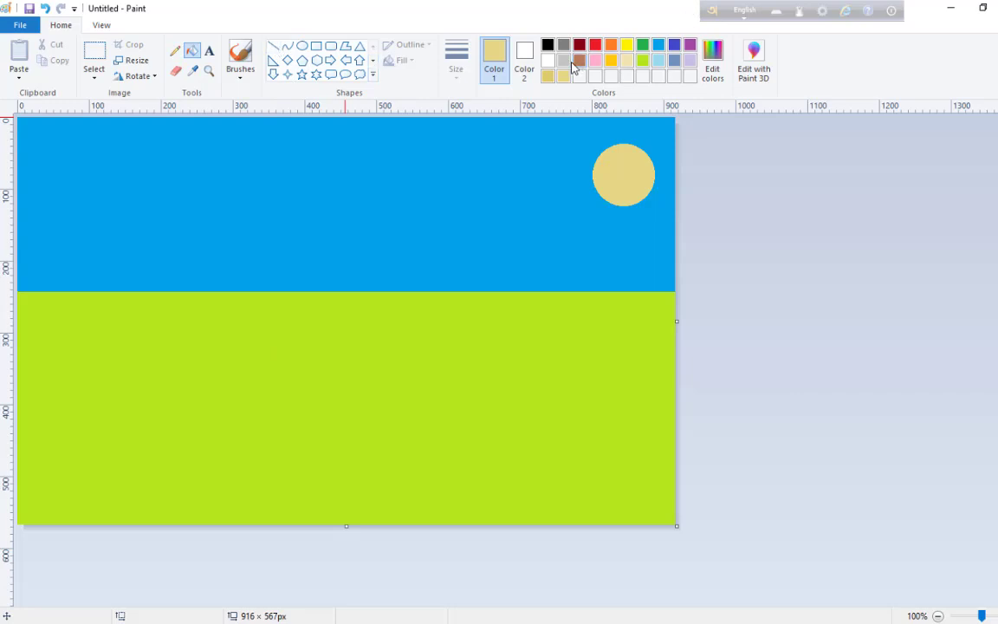
Choose the Pencil tool and set it to the thickest line size.
{"action": "left_click", "coordinate": [174, 52]}
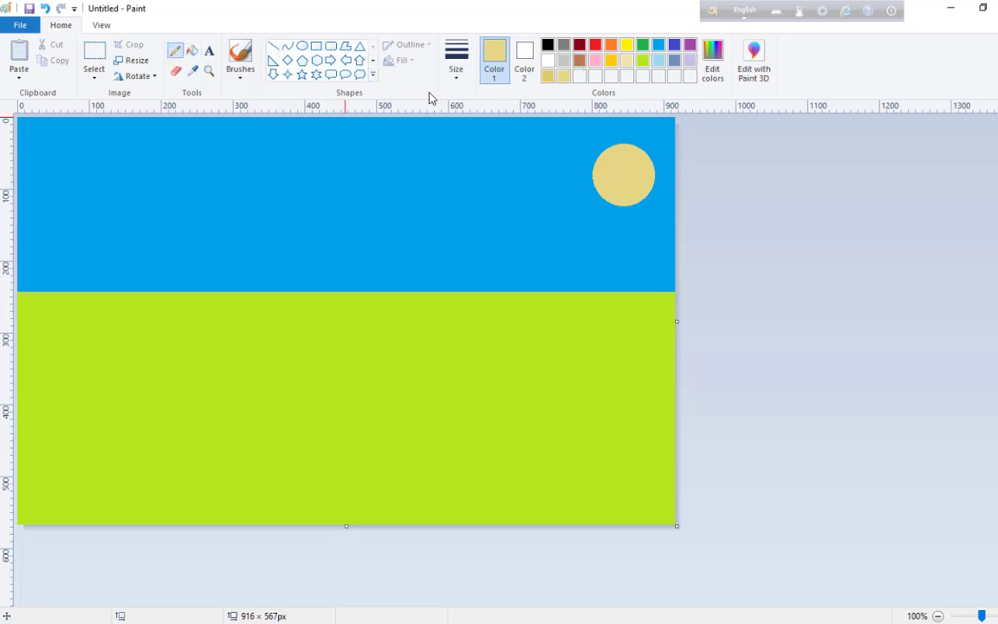
{"action": "left_click", "coordinate": [461, 74]}
{"action": "left_click", "coordinate": [491, 195]}
{"action": "left_click", "coordinate": [461, 78]}
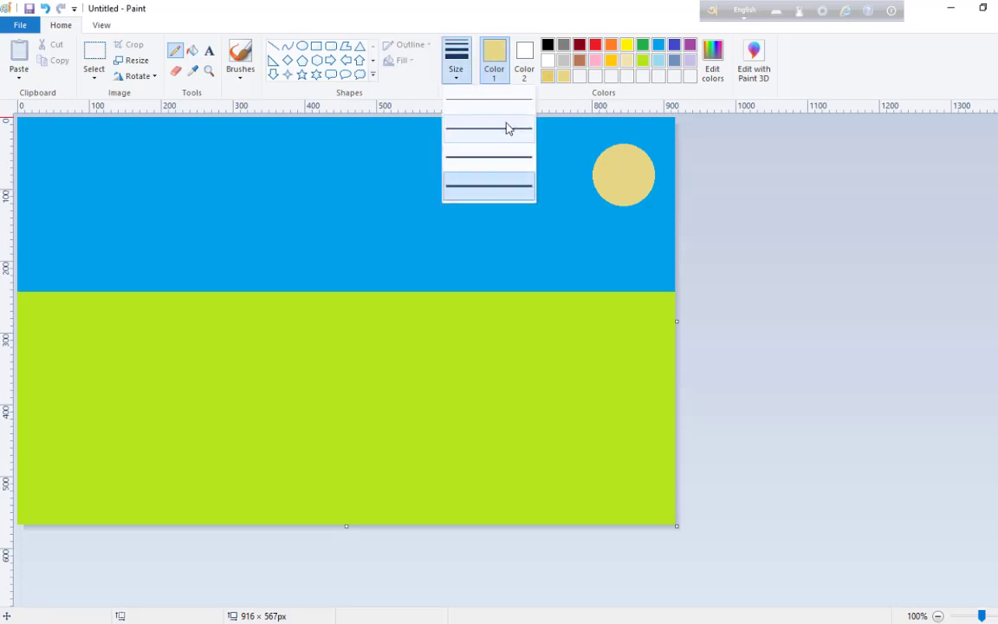
{"action": "left_click", "coordinate": [511, 336]}
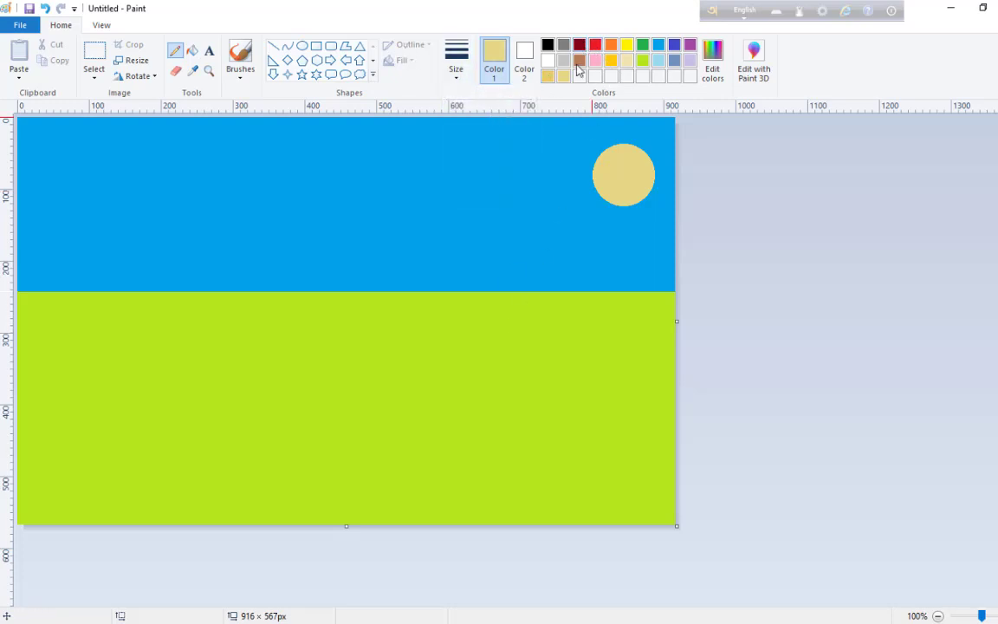
Mix a dark brown custom colour from the brown swatch by lowering its luminosity to 75.
{"action": "left_click", "coordinate": [580, 60]}
{"action": "left_click", "coordinate": [712, 71]}
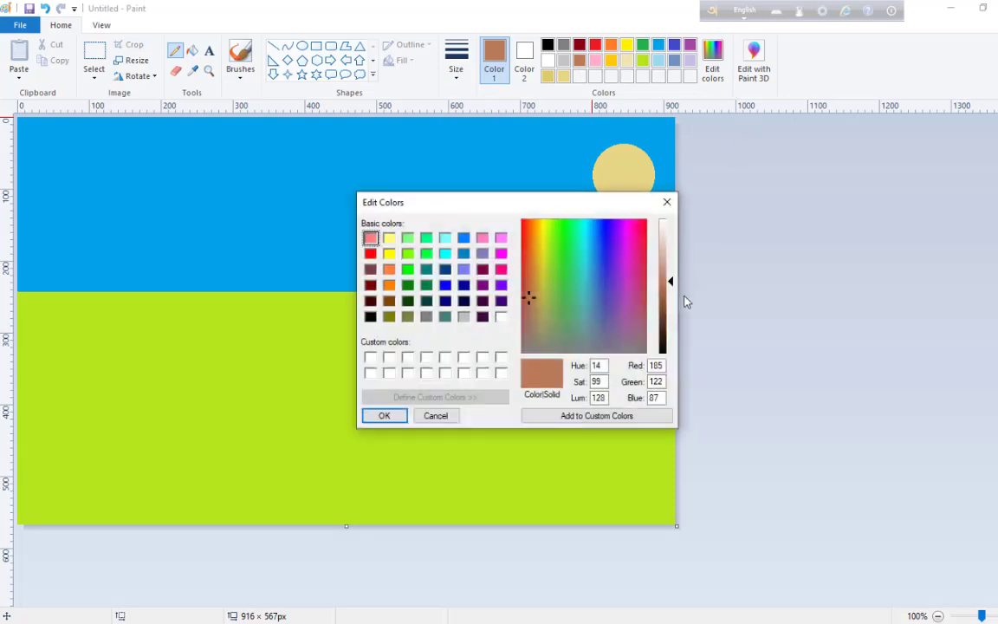
{"action": "left_click_drag", "start_coordinate": [669, 284], "coordinate": [669, 320]}
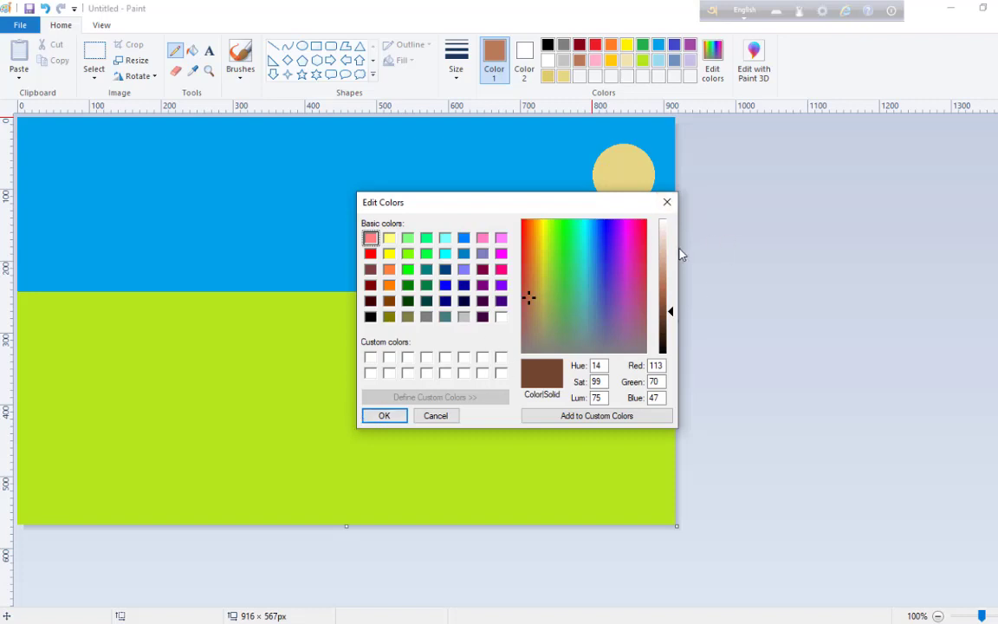
{"action": "left_click", "coordinate": [386, 415]}
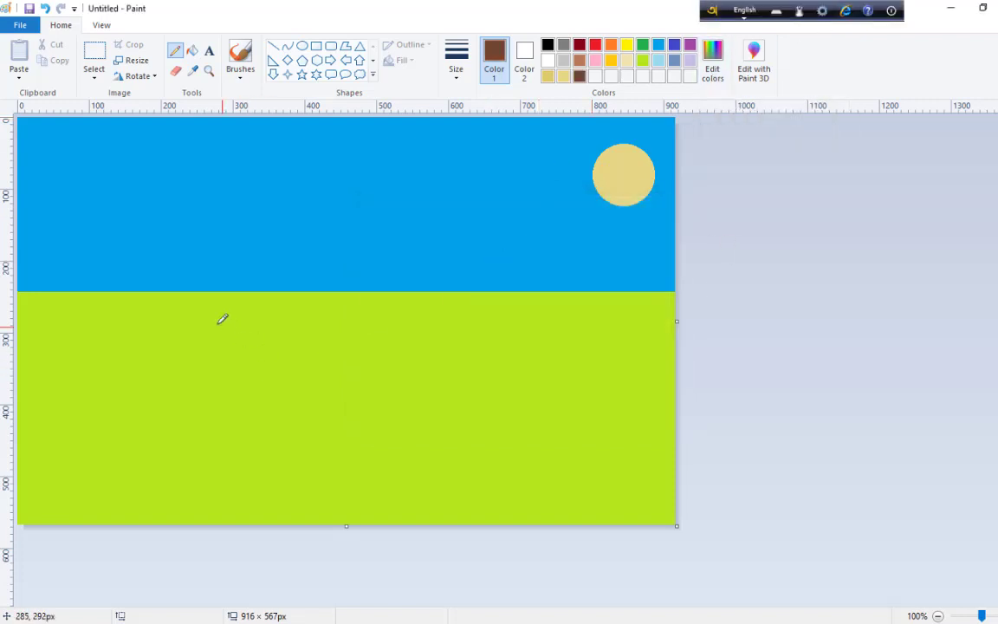
Try to sketch a brown tree trunk with jagged roots in the left half of the green ground.
{"action": "mouse_move", "coordinate": [213, 322]}
{"action": "left_mouse_down"}
{"action": "mouse_move", "coordinate": [240, 345]}
{"action": "mouse_move", "coordinate": [235, 403]}
{"action": "left_mouse_up"}
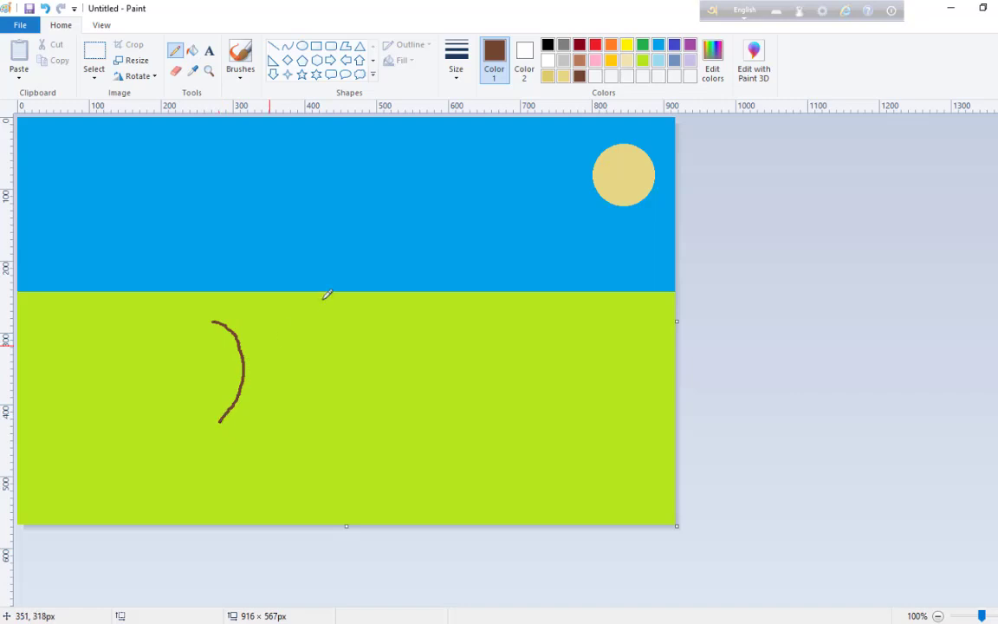
{"action": "mouse_move", "coordinate": [321, 318]}
{"action": "left_mouse_down"}
{"action": "mouse_move", "coordinate": [289, 336]}
{"action": "mouse_move", "coordinate": [284, 366]}
{"action": "mouse_move", "coordinate": [307, 407]}
{"action": "mouse_move", "coordinate": [296, 399]}
{"action": "mouse_move", "coordinate": [288, 411]}
{"action": "left_mouse_up"}
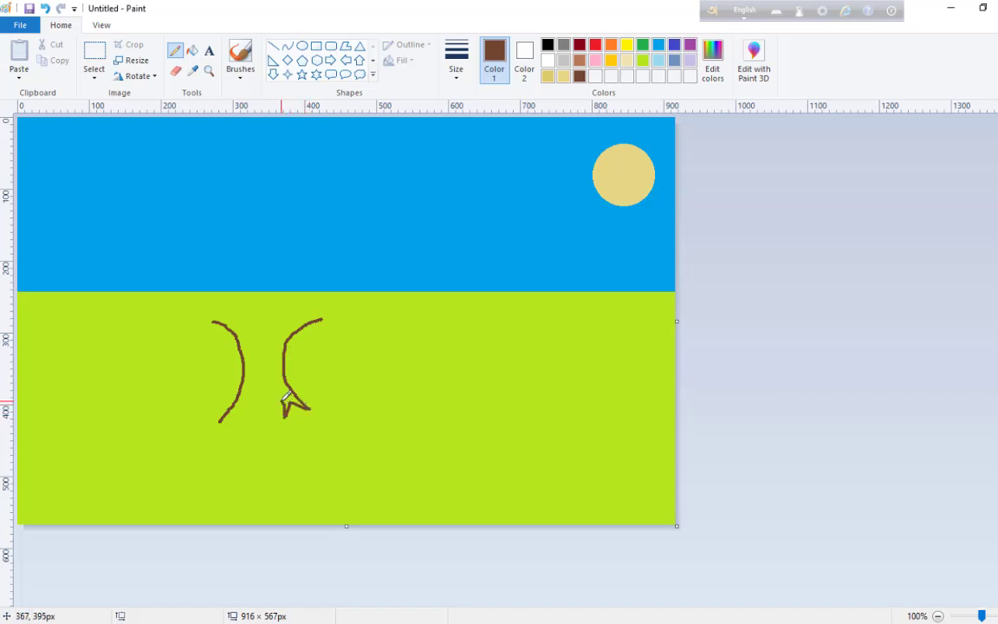
{"action": "mouse_move", "coordinate": [277, 407]}
{"action": "left_mouse_down"}
{"action": "mouse_move", "coordinate": [244, 429]}
{"action": "mouse_move", "coordinate": [225, 407]}
{"action": "left_mouse_up"}
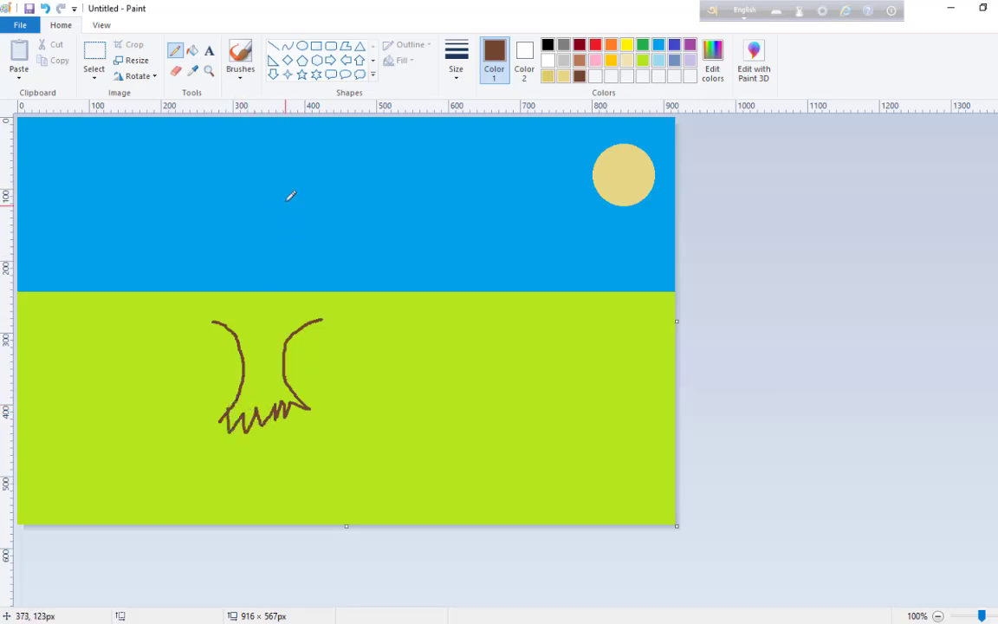
{"action": "key", "text": "ctrl+z"}
{"action": "key", "text": "ctrl+z"}
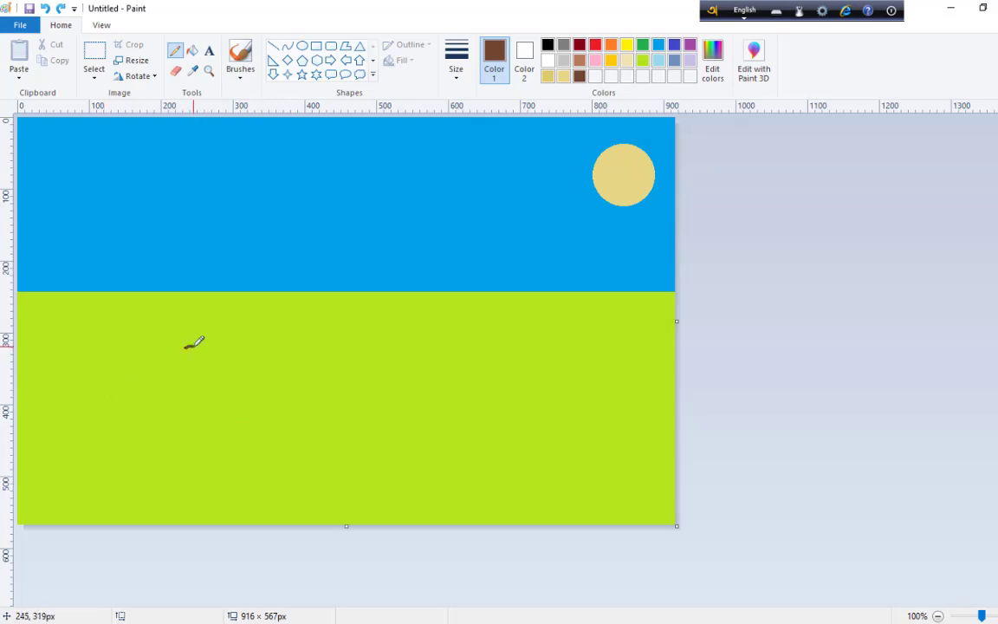
{"action": "mouse_move", "coordinate": [193, 345]}
{"action": "left_mouse_down"}
{"action": "mouse_move", "coordinate": [210, 352]}
{"action": "mouse_move", "coordinate": [206, 364]}
{"action": "left_mouse_up"}
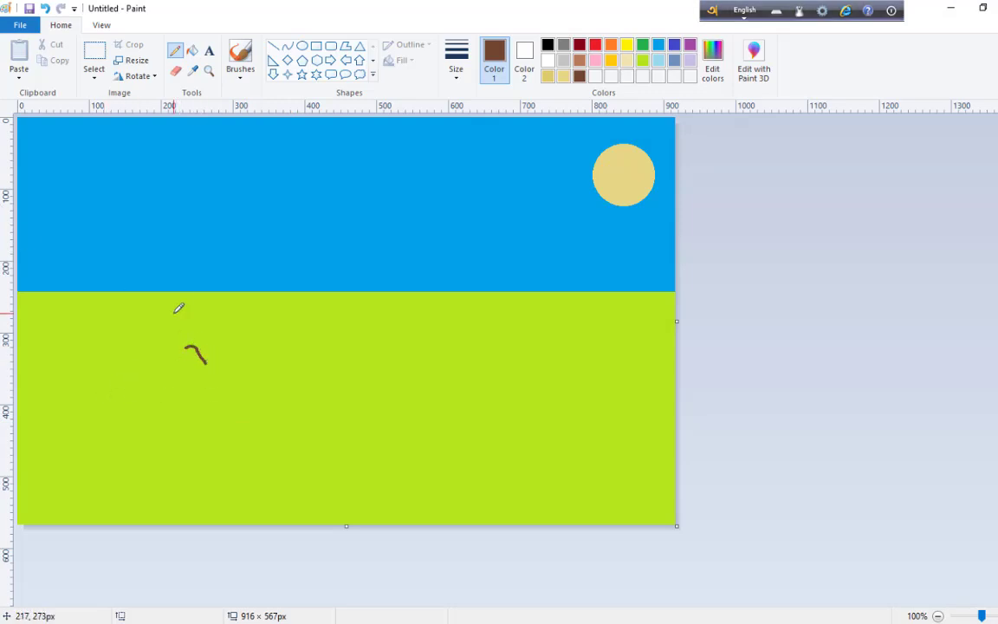
{"action": "key", "text": "ctrl+z"}
Pencil a tree trunk in dark brown on the left half of the ground, with two curved sides and spreading jagged roots.
{"action": "mouse_move", "coordinate": [178, 338]}
{"action": "left_mouse_down"}
{"action": "mouse_move", "coordinate": [217, 354]}
{"action": "mouse_move", "coordinate": [247, 402]}
{"action": "mouse_move", "coordinate": [245, 436]}
{"action": "mouse_move", "coordinate": [219, 465]}
{"action": "left_mouse_up"}
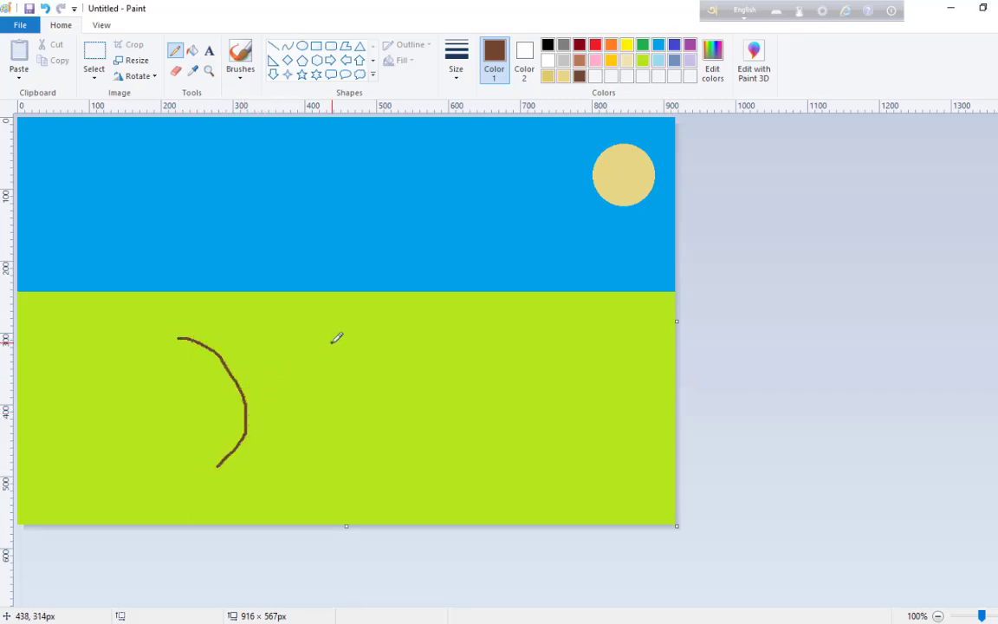
{"action": "mouse_move", "coordinate": [331, 344]}
{"action": "left_mouse_down"}
{"action": "mouse_move", "coordinate": [296, 364]}
{"action": "mouse_move", "coordinate": [285, 399]}
{"action": "mouse_move", "coordinate": [300, 436]}
{"action": "mouse_move", "coordinate": [324, 455]}
{"action": "mouse_move", "coordinate": [296, 455]}
{"action": "mouse_move", "coordinate": [262, 458]}
{"action": "left_mouse_up"}
{"action": "mouse_move", "coordinate": [247, 475]}
{"action": "left_mouse_down"}
{"action": "mouse_move", "coordinate": [201, 449]}
{"action": "mouse_move", "coordinate": [231, 455]}
{"action": "mouse_move", "coordinate": [212, 441]}
{"action": "mouse_move", "coordinate": [243, 445]}
{"action": "left_mouse_up"}
{"action": "mouse_move", "coordinate": [308, 454]}
{"action": "left_mouse_down"}
{"action": "mouse_move", "coordinate": [334, 441]}
{"action": "mouse_move", "coordinate": [313, 436]}
{"action": "left_mouse_up"}
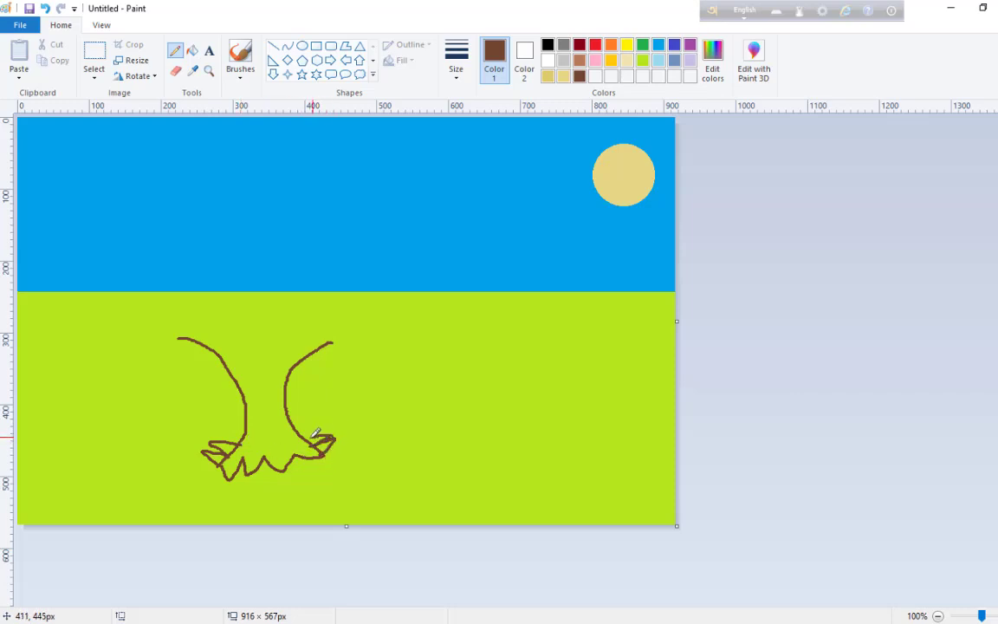
Try to fill the ground and the brown root outline with the darker green, reverting both fills.
{"action": "left_click", "coordinate": [643, 60]}
{"action": "left_click", "coordinate": [642, 47]}
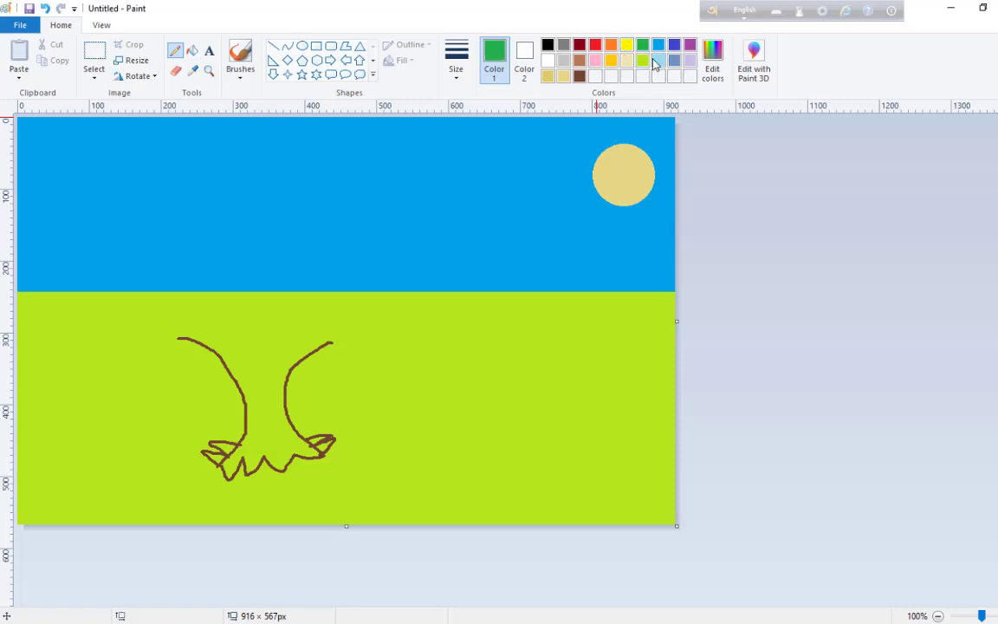
{"action": "left_click", "coordinate": [193, 50]}
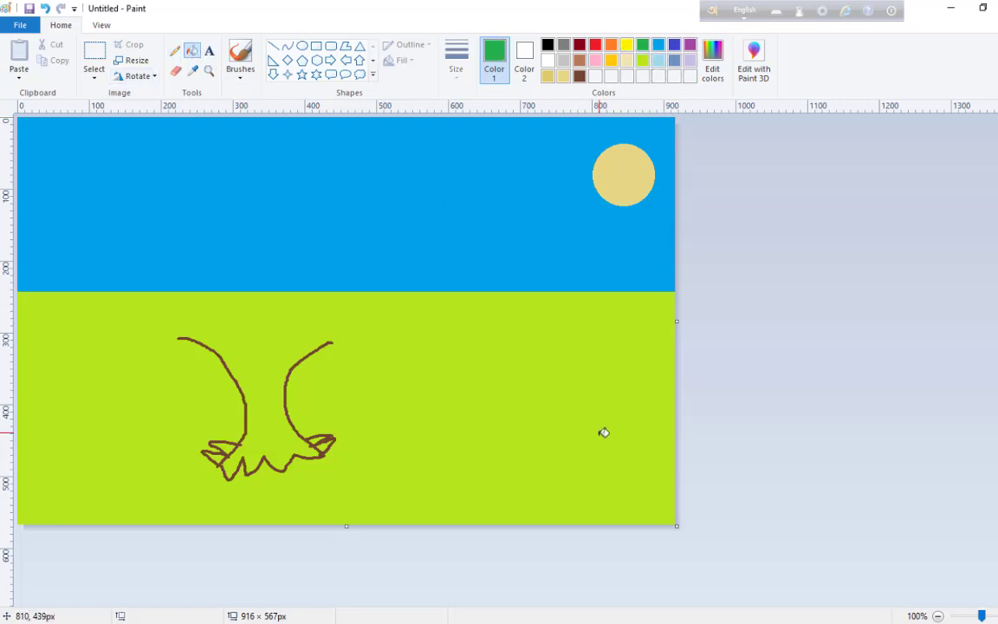
{"action": "left_click", "coordinate": [603, 440]}
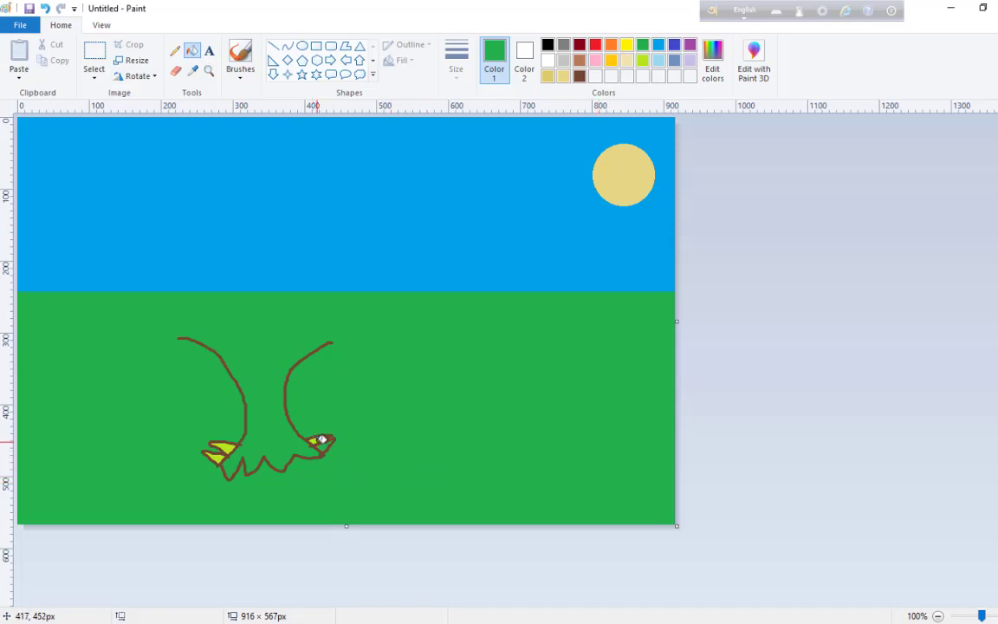
{"action": "left_click", "coordinate": [322, 439]}
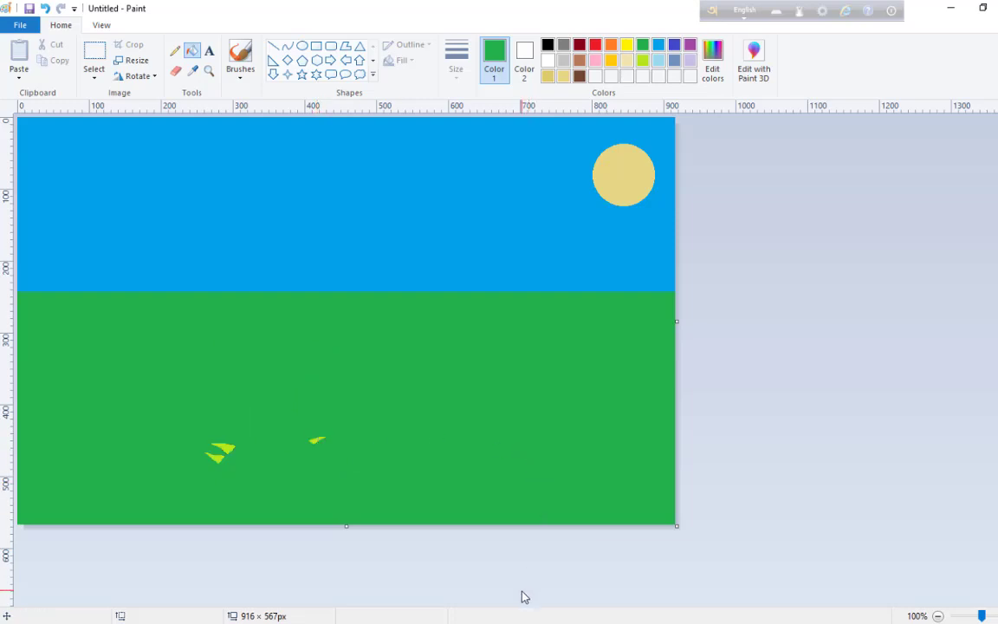
{"action": "key", "text": "ctrl+z"}
{"action": "key", "text": "ctrl+z"}
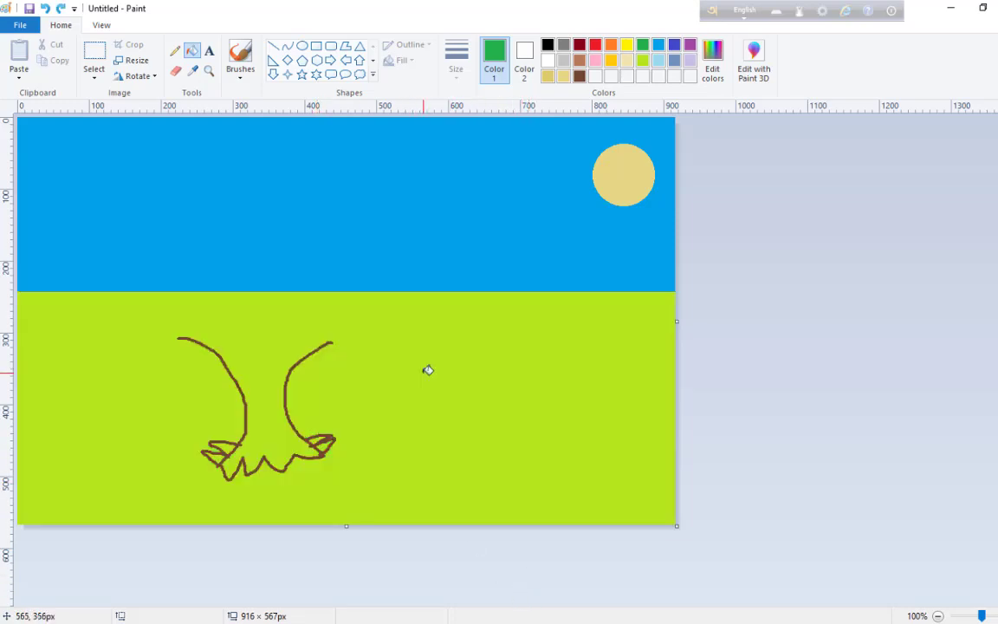
Undo the brown pencil strokes of the tree trunk and its roots on the ground.
{"action": "key", "text": "ctrl+z"}
{"action": "key", "text": "ctrl+z"}
{"action": "key", "text": "ctrl+z"}
{"action": "key", "text": "ctrl+z"}
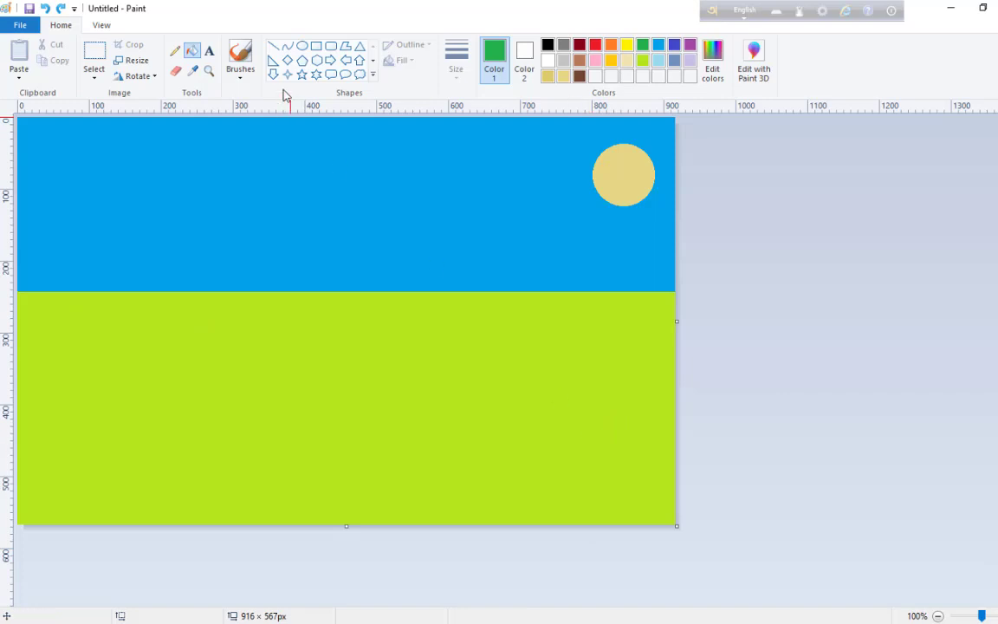
Draw a black outlined rectangle about 508 × 303 px as the house body in the left half of the ground.
{"action": "left_click", "coordinate": [317, 47]}
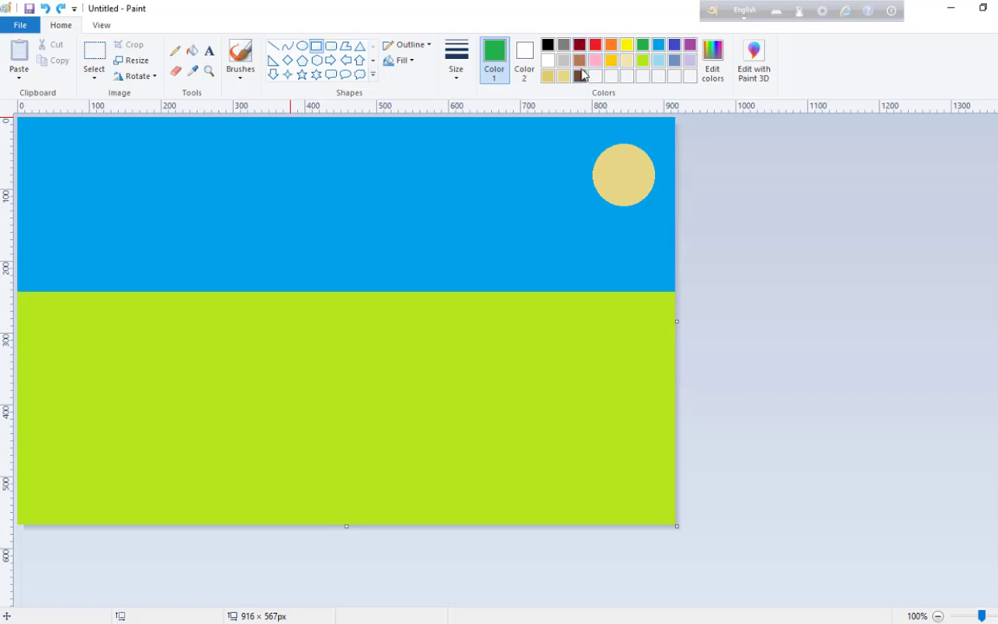
{"action": "left_click", "coordinate": [546, 46]}
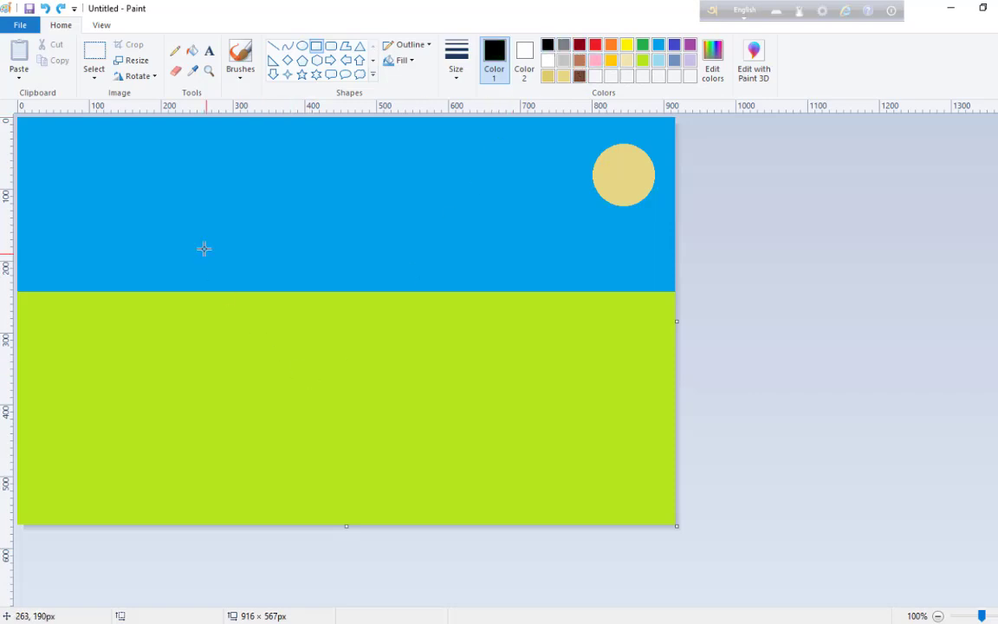
{"action": "left_click_drag", "start_coordinate": [128, 304], "coordinate": [466, 520]}
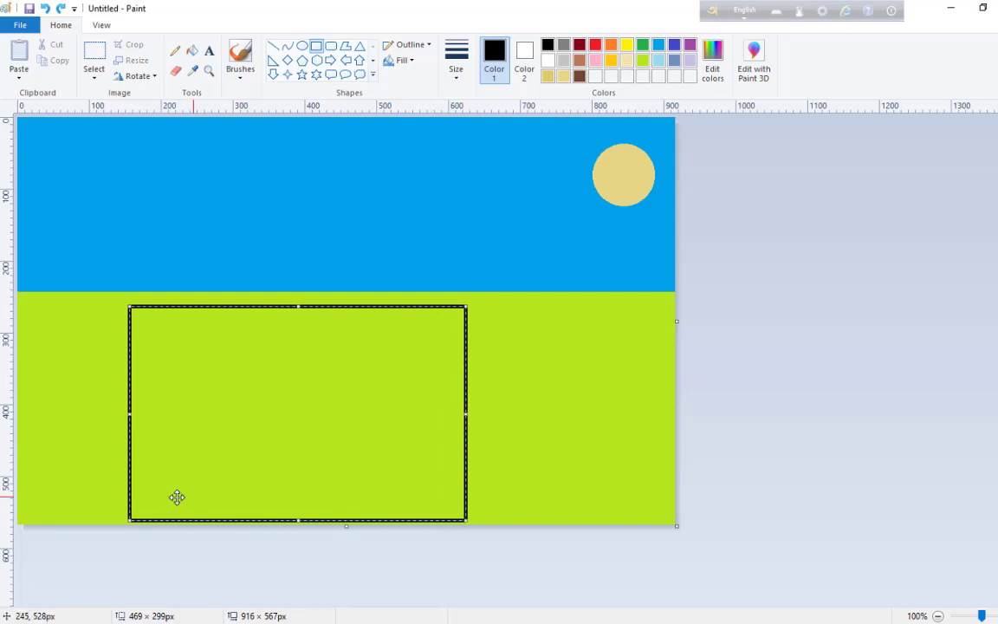
{"action": "left_click_drag", "start_coordinate": [129, 521], "coordinate": [97, 521]}
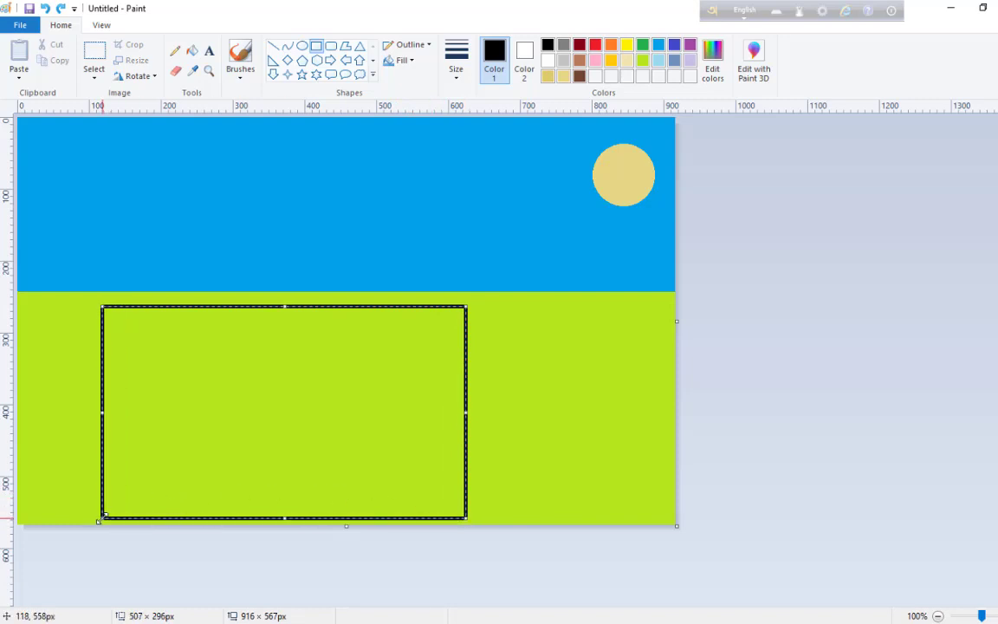
{"action": "left_click_drag", "start_coordinate": [227, 403], "coordinate": [217, 388]}
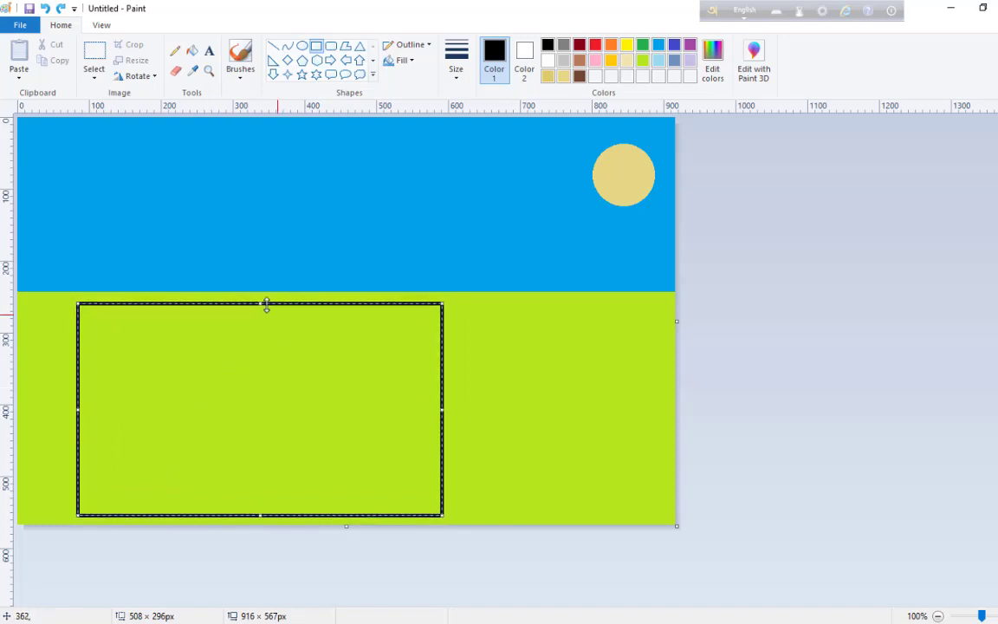
{"action": "left_click_drag", "start_coordinate": [259, 303], "coordinate": [258, 298]}
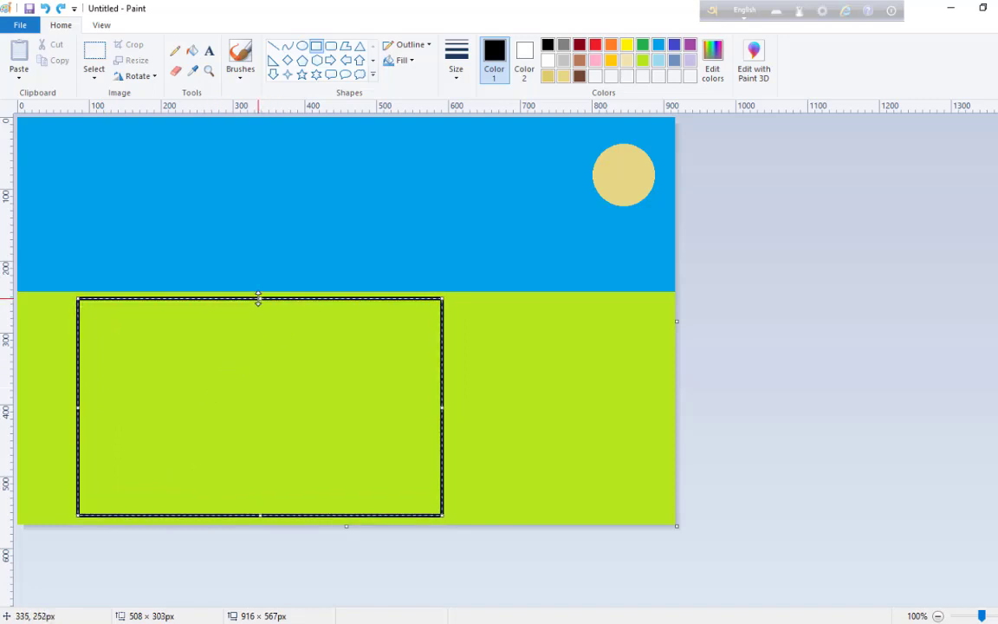
{"action": "left_click", "coordinate": [550, 374]}
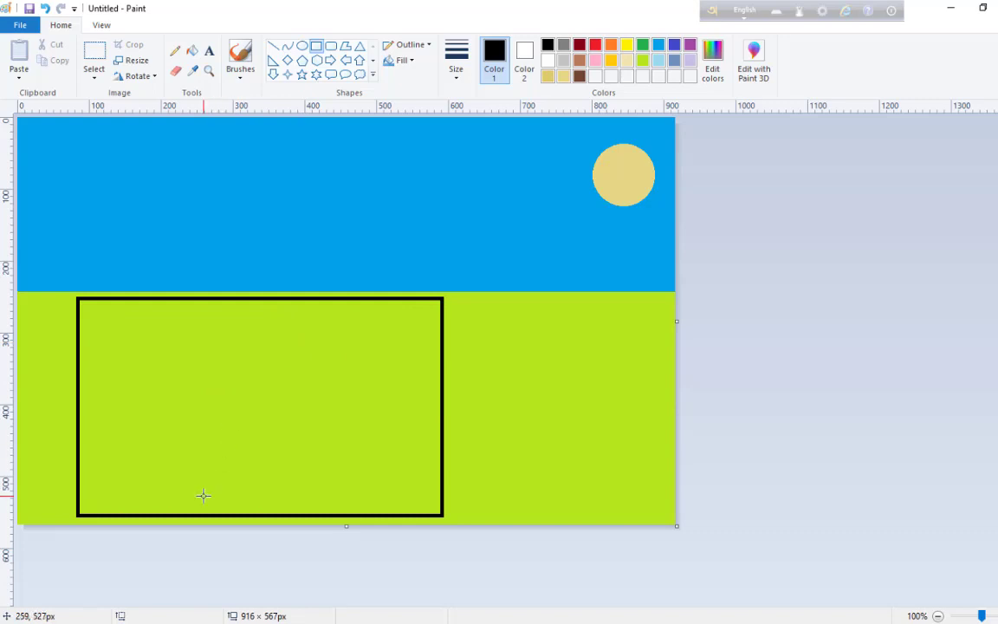
Draw a thin doorstep rectangle along the base of the house and a door about 108 × 205 px standing on it.
{"action": "left_click_drag", "start_coordinate": [172, 500], "coordinate": [350, 511]}
{"action": "left_click", "coordinate": [313, 431]}
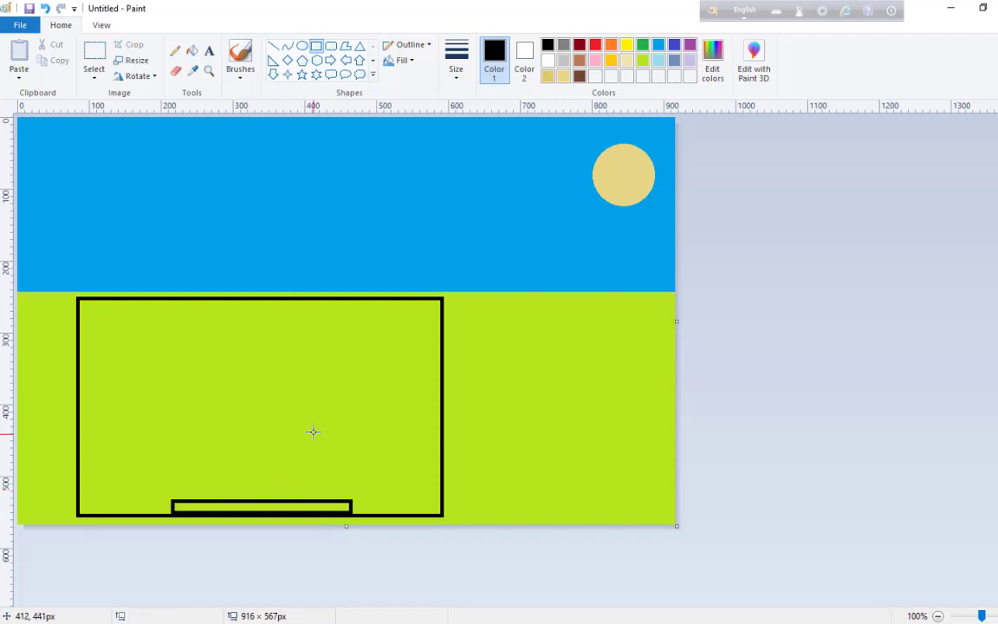
{"action": "left_click_drag", "start_coordinate": [318, 369], "coordinate": [248, 501]}
{"action": "left_click_drag", "start_coordinate": [278, 461], "coordinate": [266, 464]}
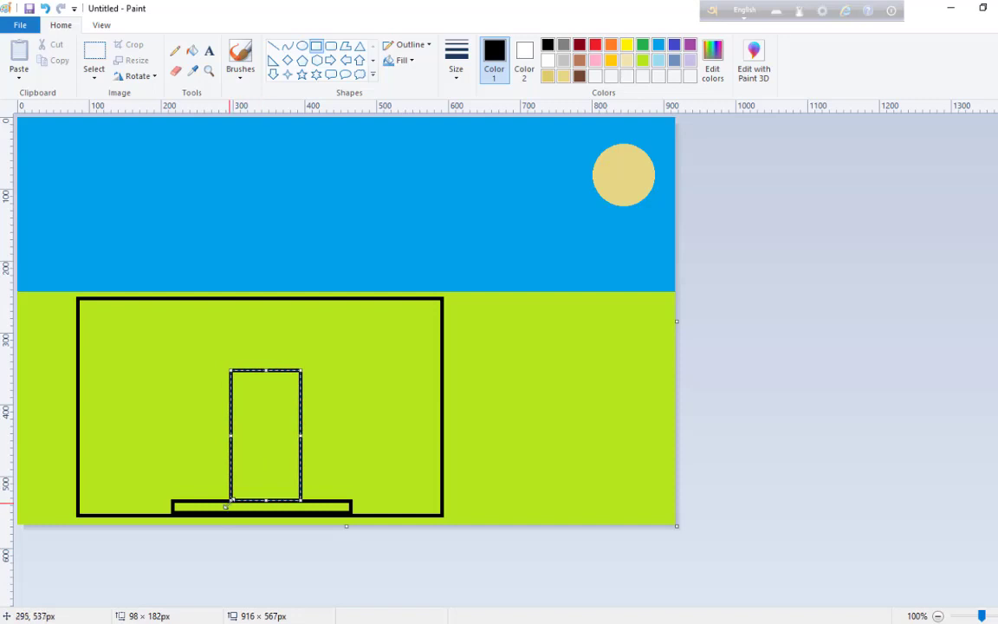
{"action": "left_click_drag", "start_coordinate": [226, 504], "coordinate": [222, 499]}
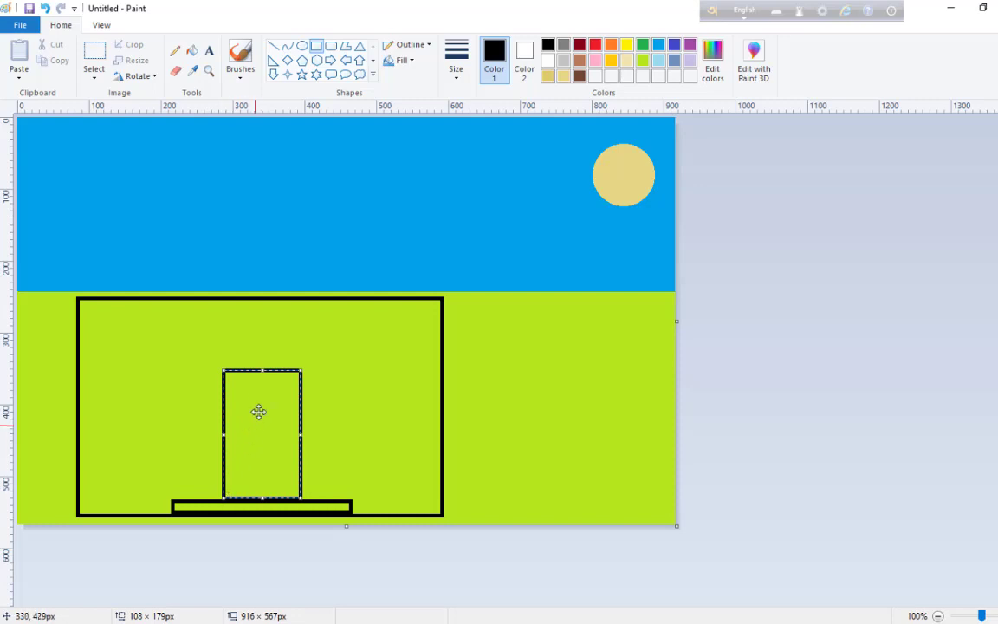
{"action": "left_click_drag", "start_coordinate": [262, 370], "coordinate": [261, 351]}
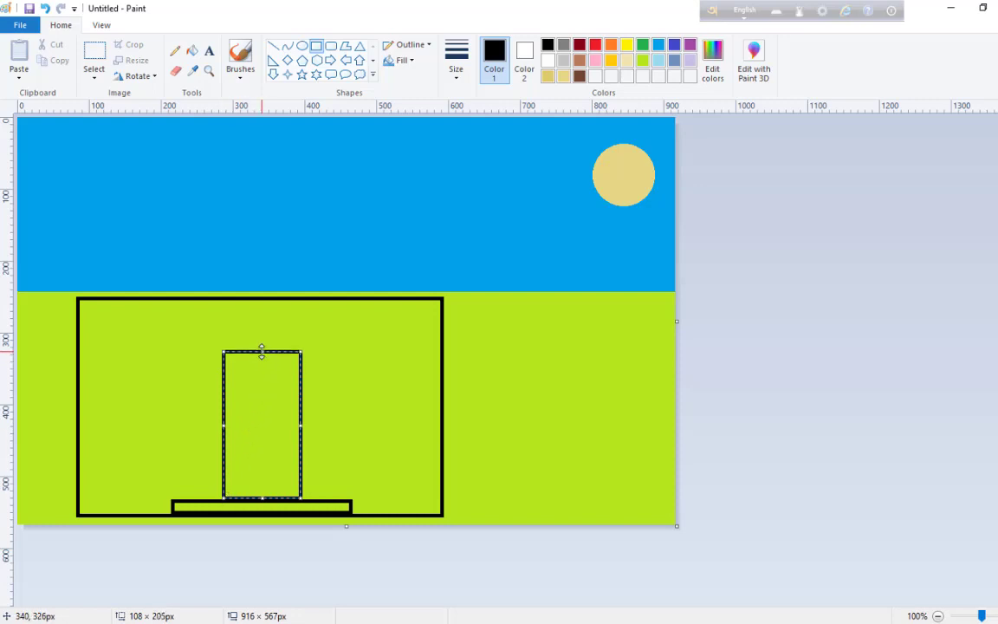
{"action": "left_click", "coordinate": [370, 379]}
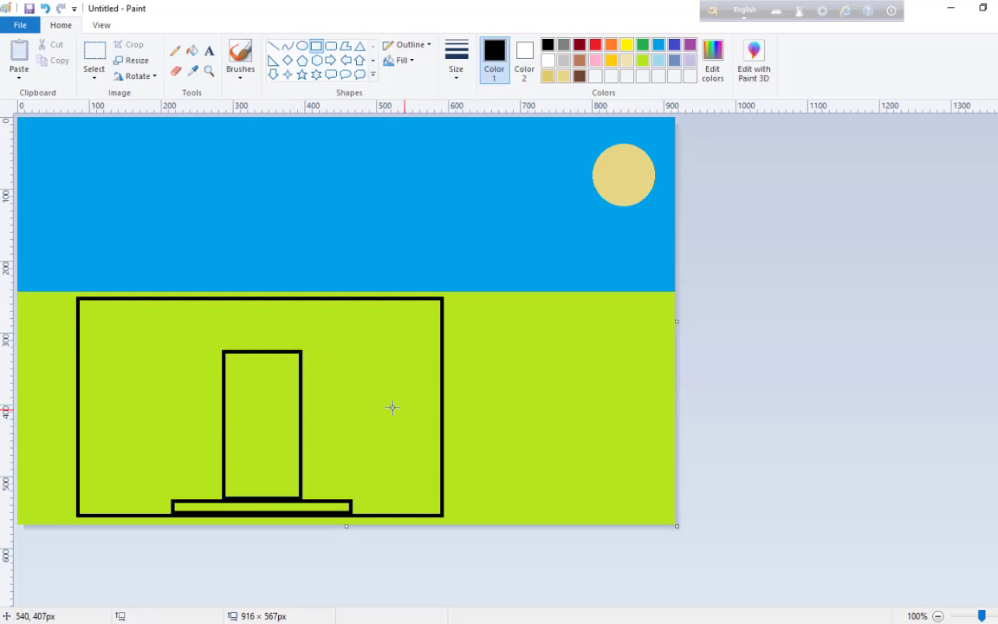
Draw a rectangular window on each side of the door with level top edges, the left one about 173 × 87 px.
{"action": "left_click_drag", "start_coordinate": [327, 377], "coordinate": [436, 438]}
{"action": "left_click", "coordinate": [399, 484]}
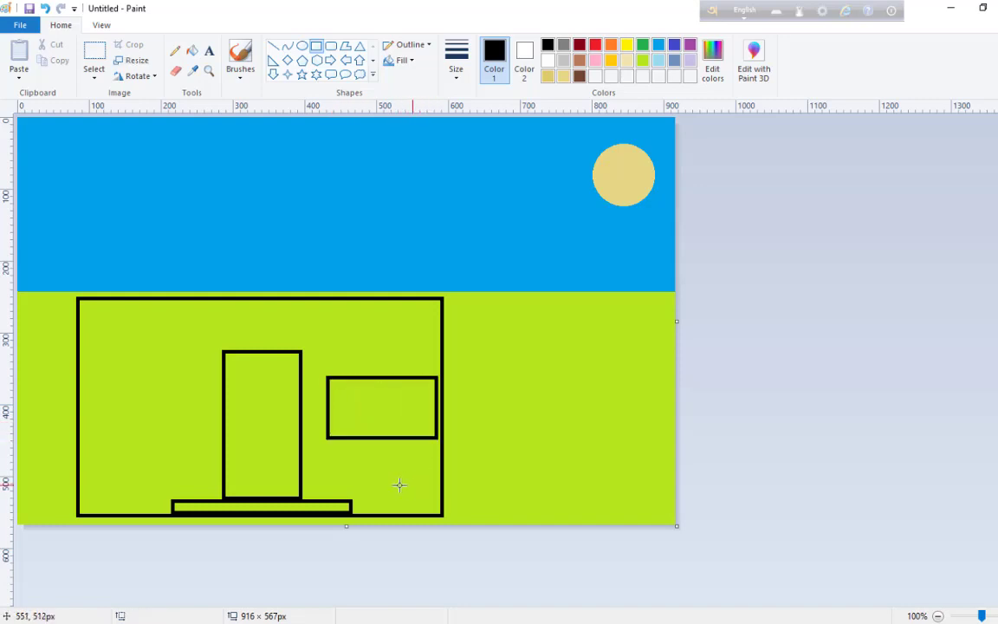
{"action": "left_click_drag", "start_coordinate": [96, 388], "coordinate": [219, 438]}
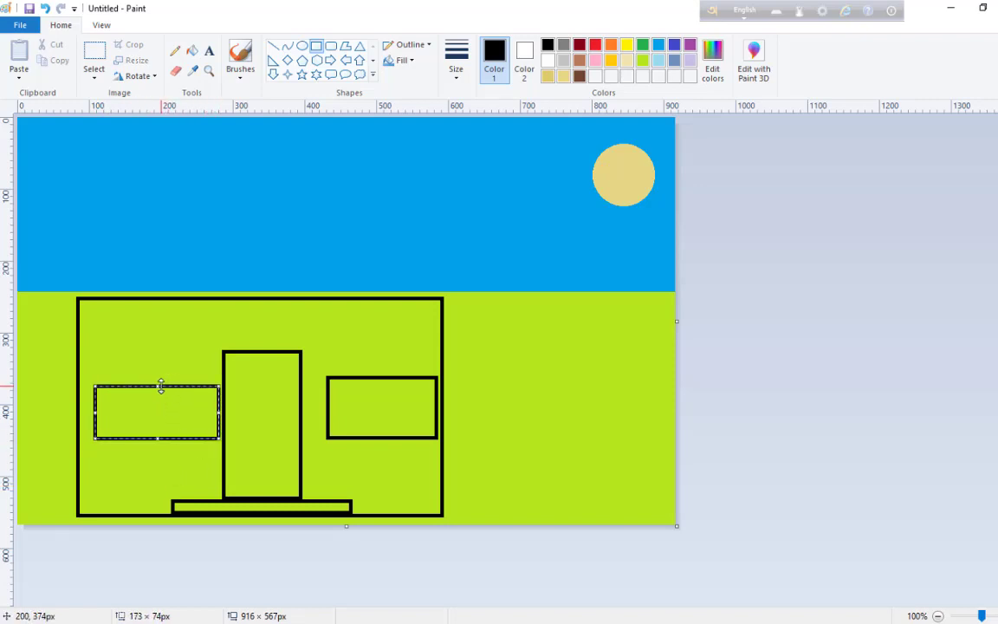
{"action": "left_click_drag", "start_coordinate": [157, 385], "coordinate": [157, 378]}
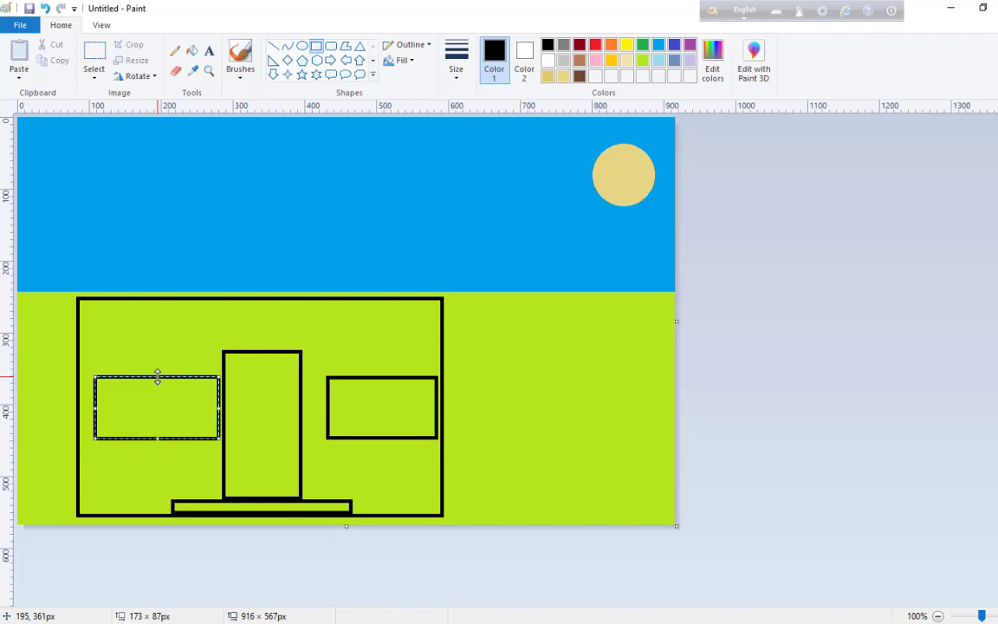
{"action": "left_click", "coordinate": [148, 492]}
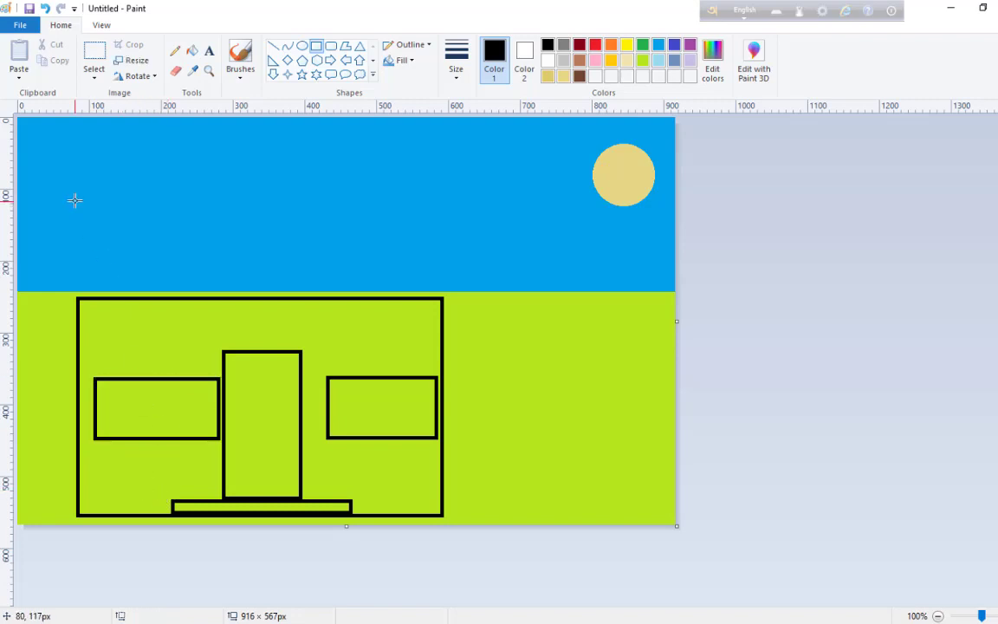
Draw a black triangle about 532 × 172 px as the roof, resting on the top edge of the house body.
{"action": "left_click", "coordinate": [359, 46]}
{"action": "mouse_move", "coordinate": [450, 173]}
{"action": "left_mouse_down"}
{"action": "mouse_move", "coordinate": [273, 277]}
{"action": "mouse_move", "coordinate": [70, 296]}
{"action": "left_mouse_up"}
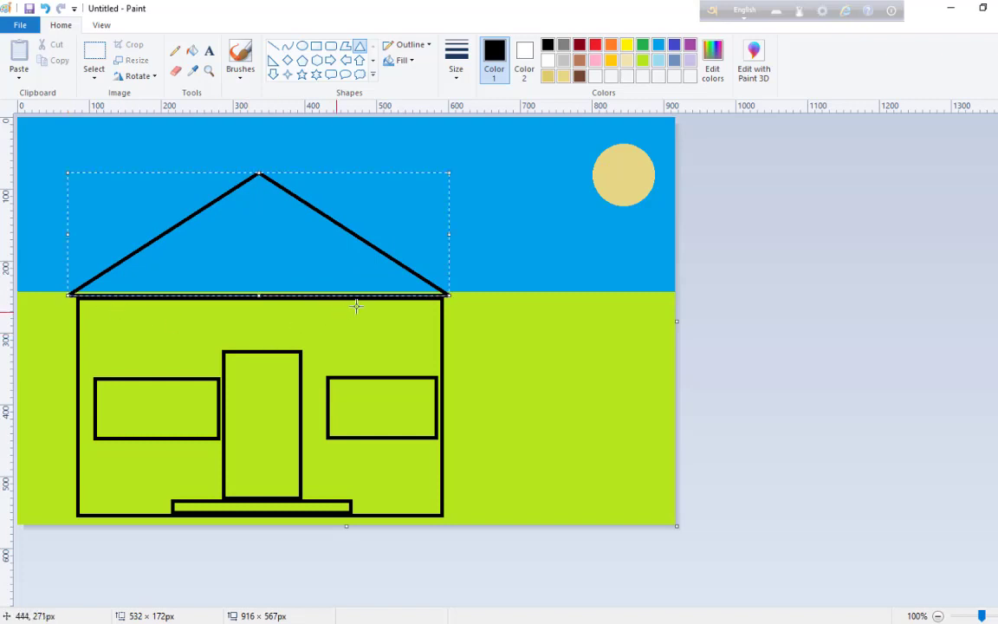
{"action": "left_click", "coordinate": [510, 347]}
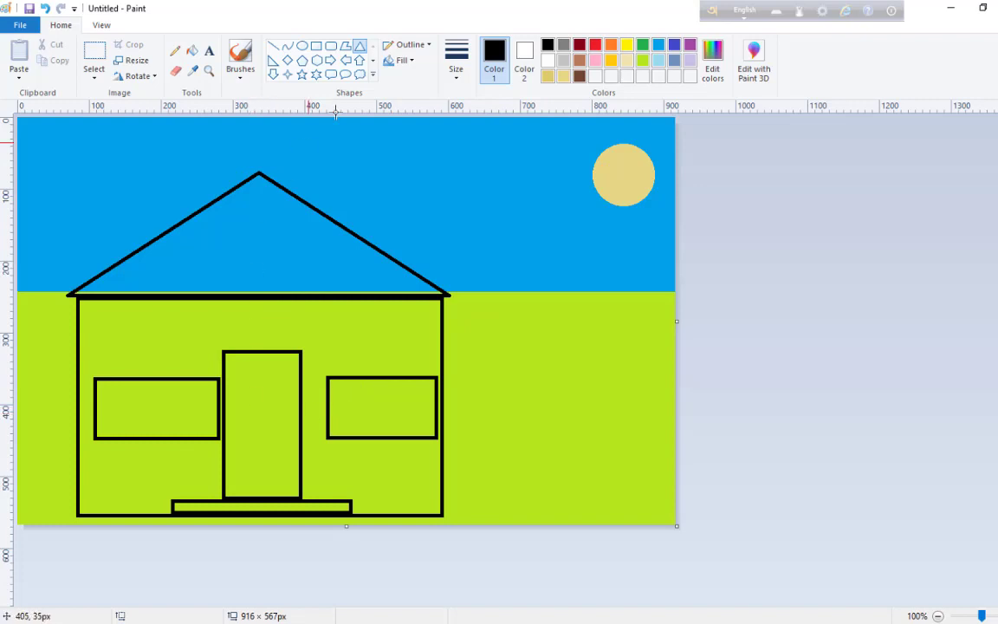
Draw a small oval doorknob about 30 × 25 px near the right edge of the door.
{"action": "left_click", "coordinate": [301, 45]}
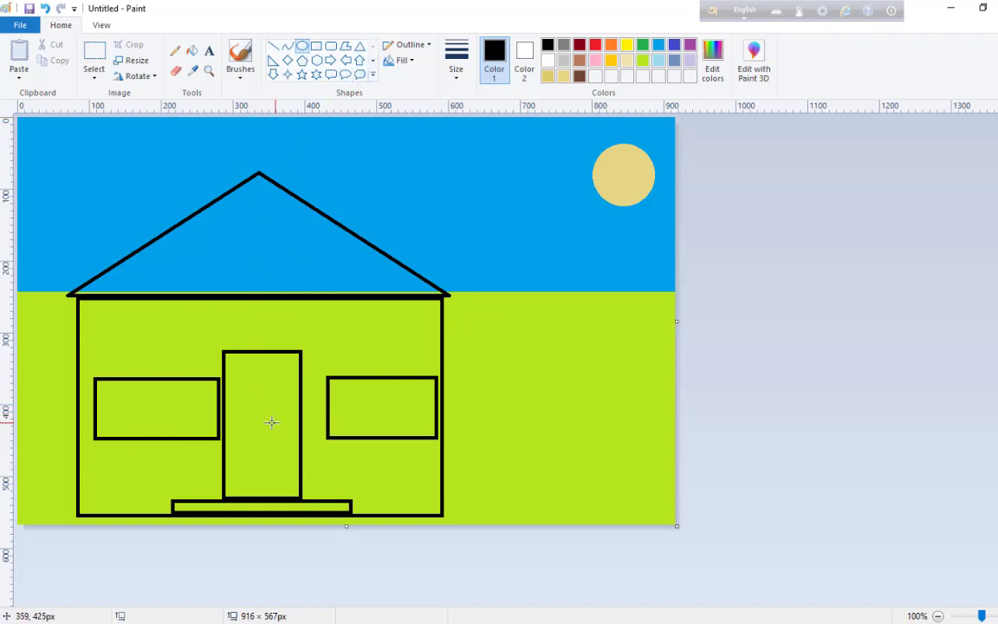
{"action": "left_click_drag", "start_coordinate": [269, 421], "coordinate": [290, 440]}
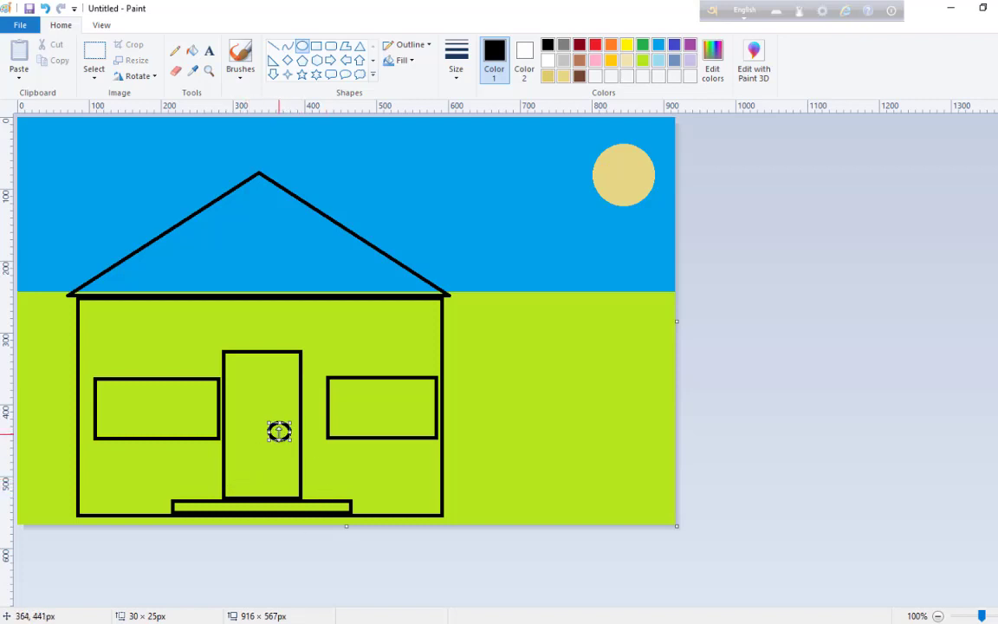
{"action": "left_click_drag", "start_coordinate": [291, 431], "coordinate": [269, 442]}
{"action": "left_click", "coordinate": [260, 456]}
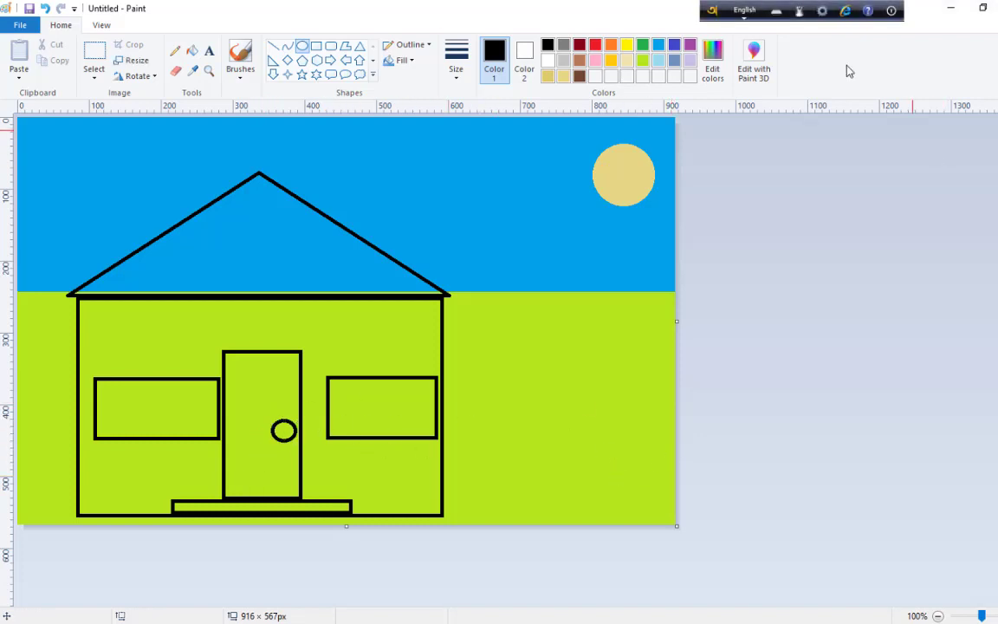
Fill the inside of the roof triangle with dark red.
{"action": "left_click", "coordinate": [578, 45]}
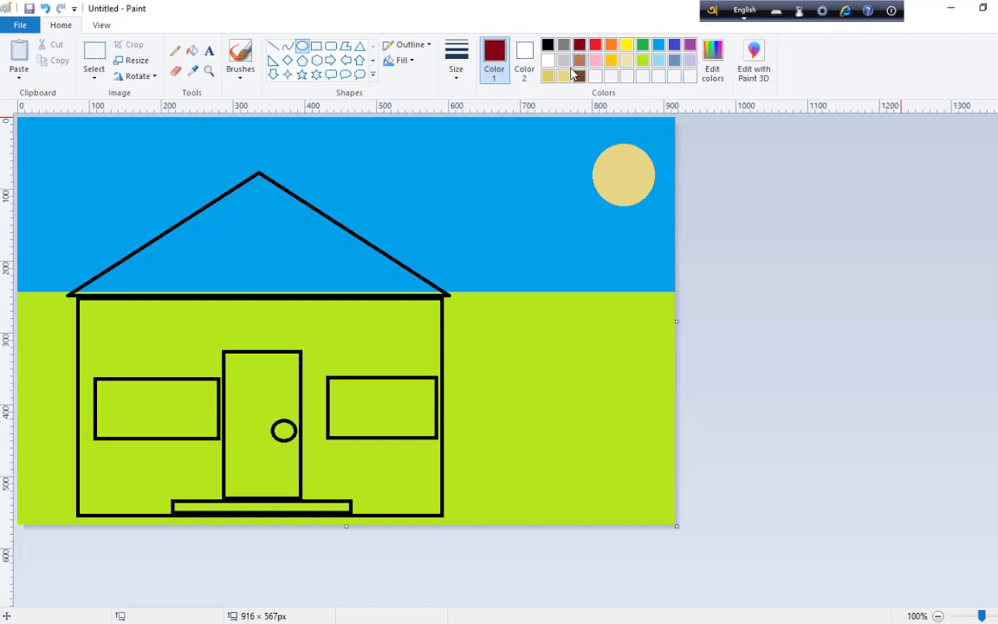
{"action": "left_click", "coordinate": [192, 52]}
{"action": "left_click", "coordinate": [278, 245]}
Try twice to fill the thin strip at the base of the roof with dark red, undoing each fill.
{"action": "left_click", "coordinate": [274, 292]}
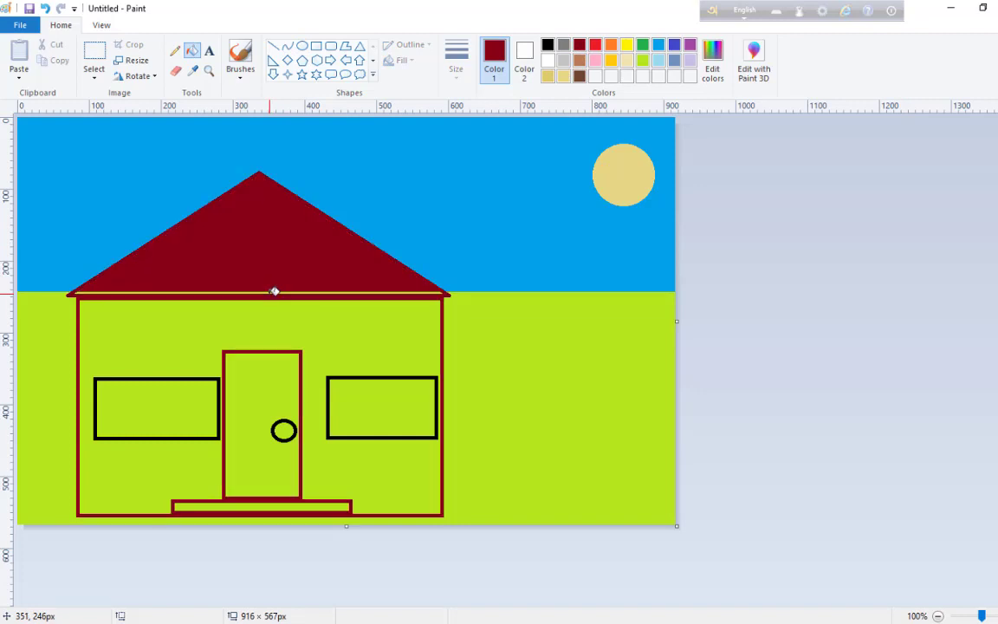
{"action": "key", "text": "ctrl+z"}
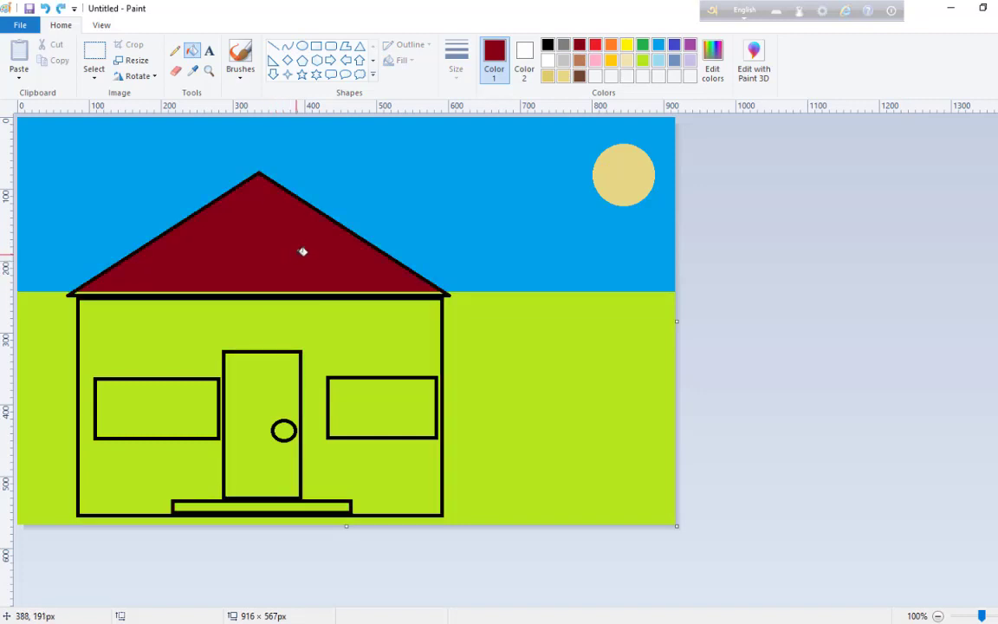
{"action": "left_click", "coordinate": [421, 292]}
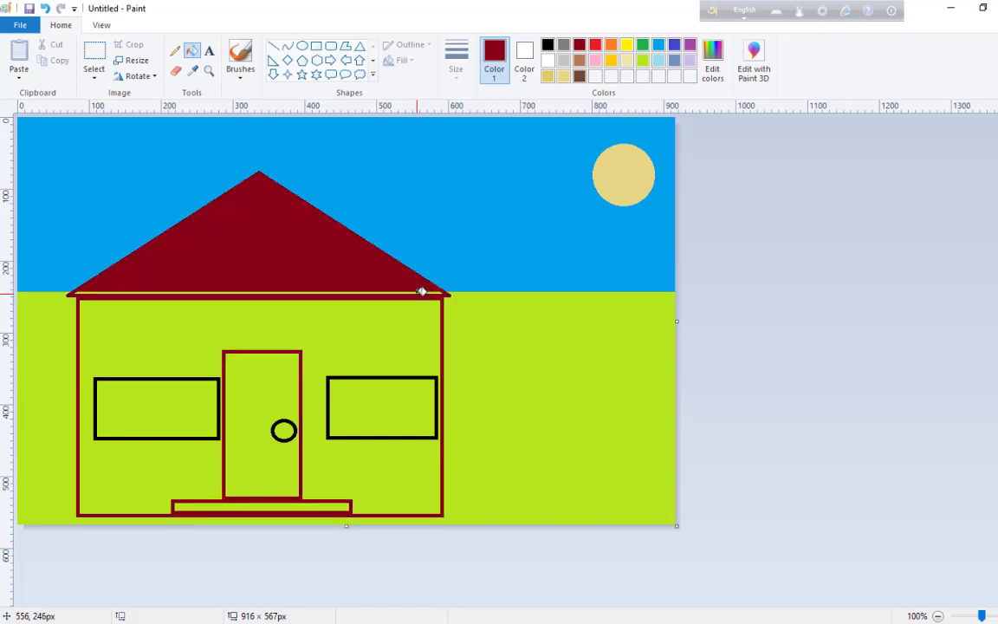
{"action": "key", "text": "ctrl+z"}
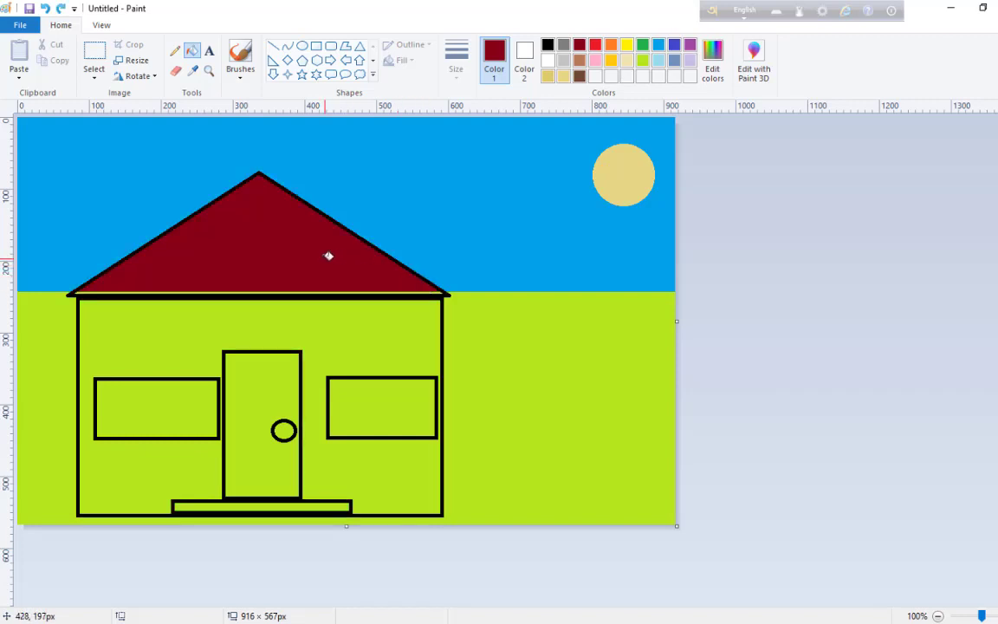
Fill the connected black outline of the roof and house, and the thin strip at the roof's base, with dark red.
{"action": "left_click", "coordinate": [190, 293]}
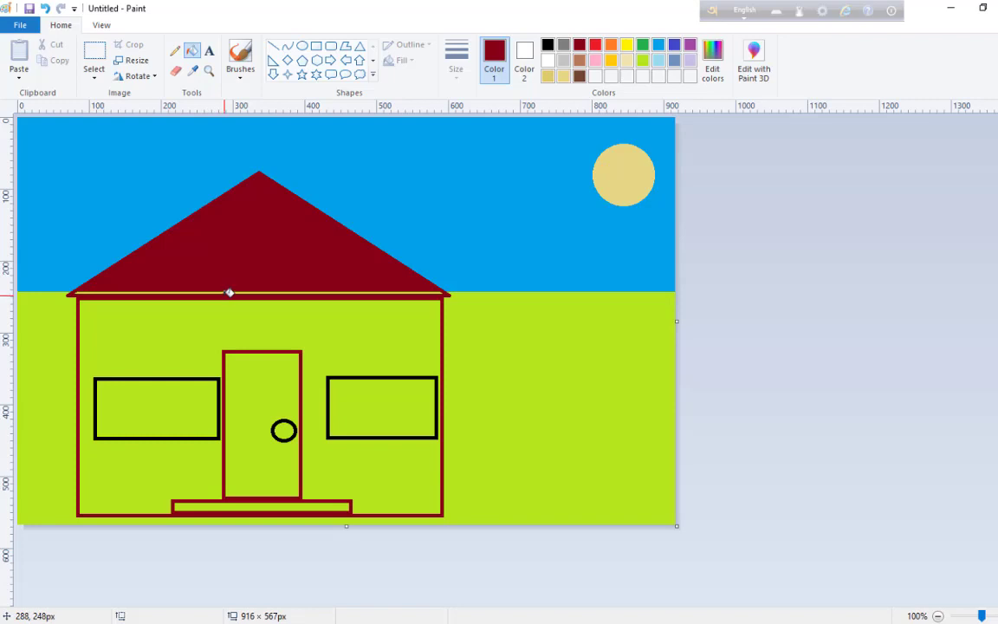
{"action": "left_click", "coordinate": [364, 293]}
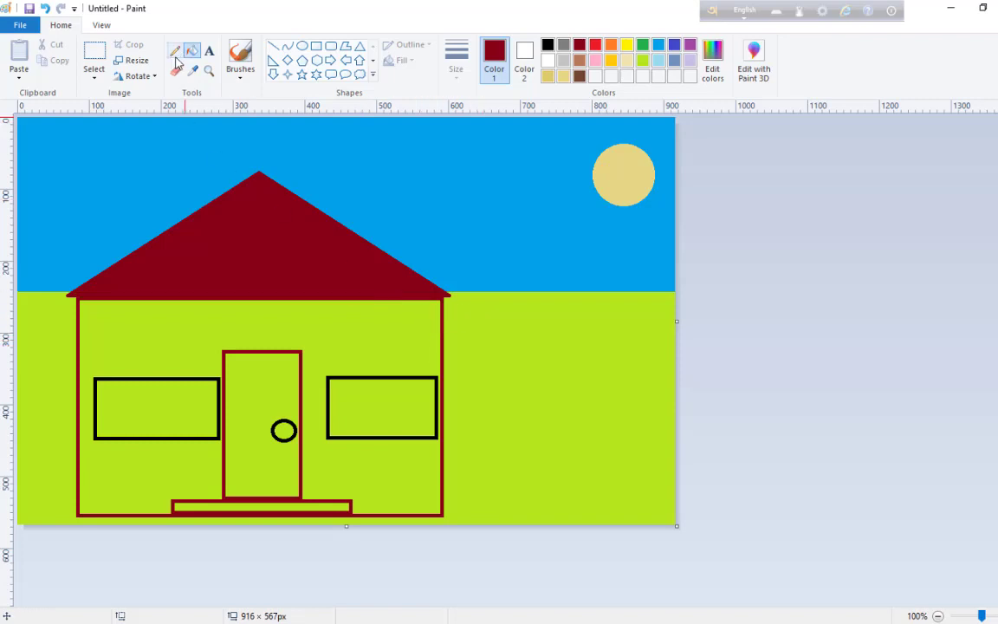
Recolour the connected roof and house outline black, then return it to dark red.
{"action": "left_click", "coordinate": [547, 45]}
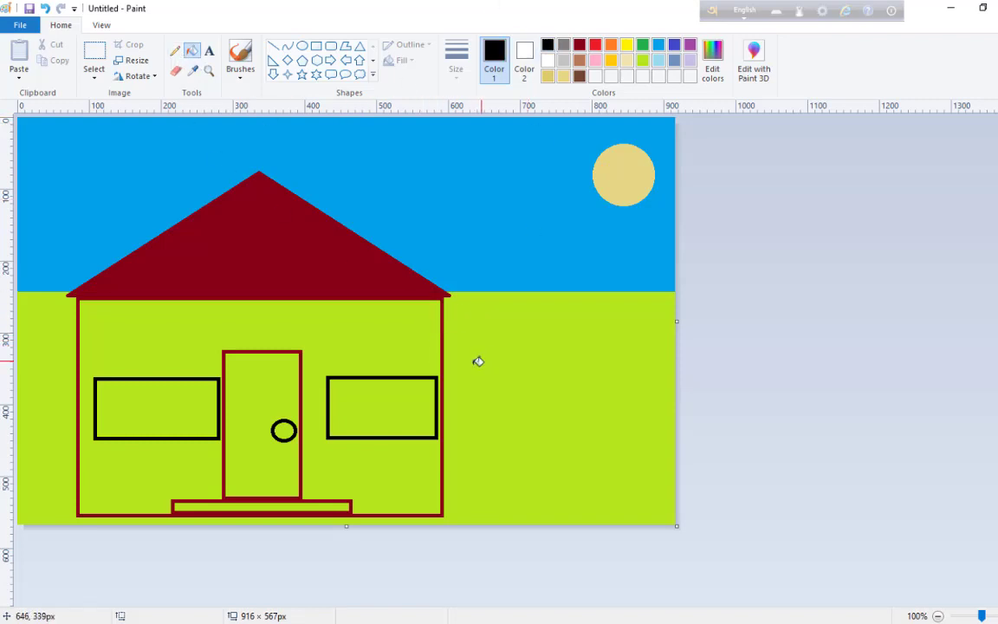
{"action": "left_click", "coordinate": [390, 514]}
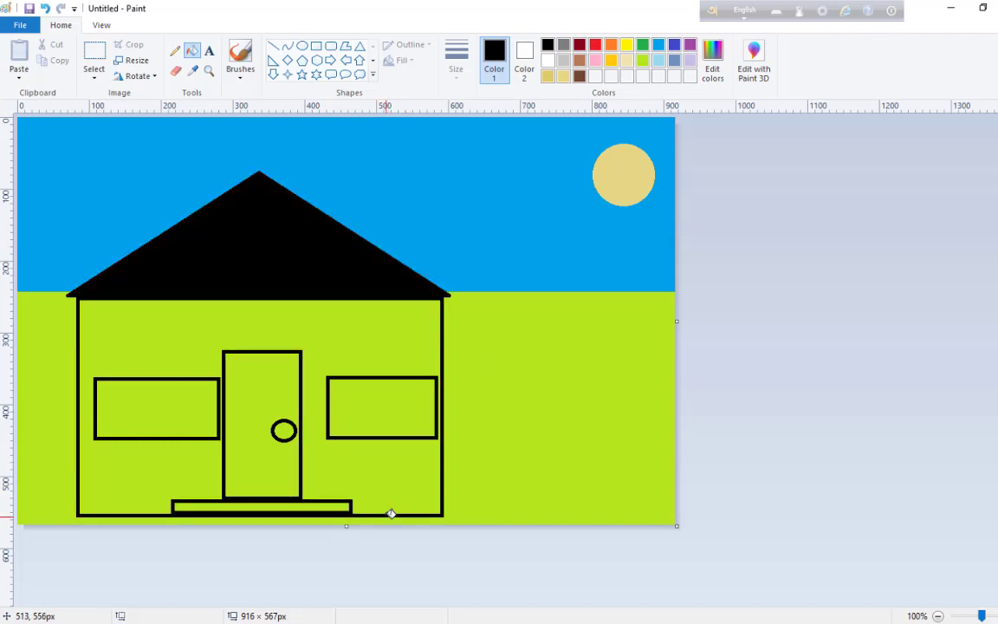
{"action": "left_click", "coordinate": [580, 44]}
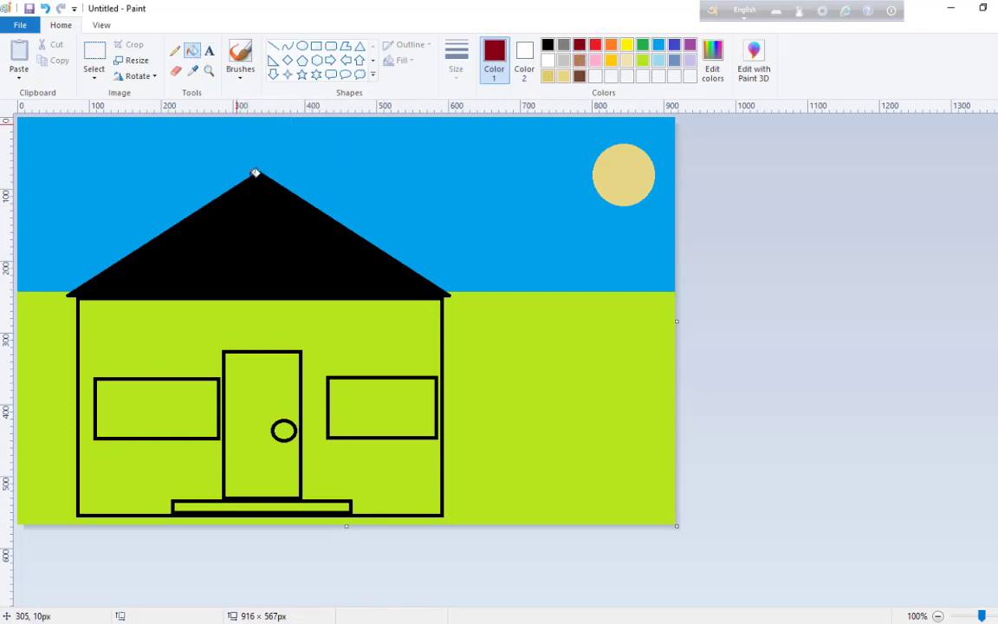
{"action": "left_click", "coordinate": [274, 225]}
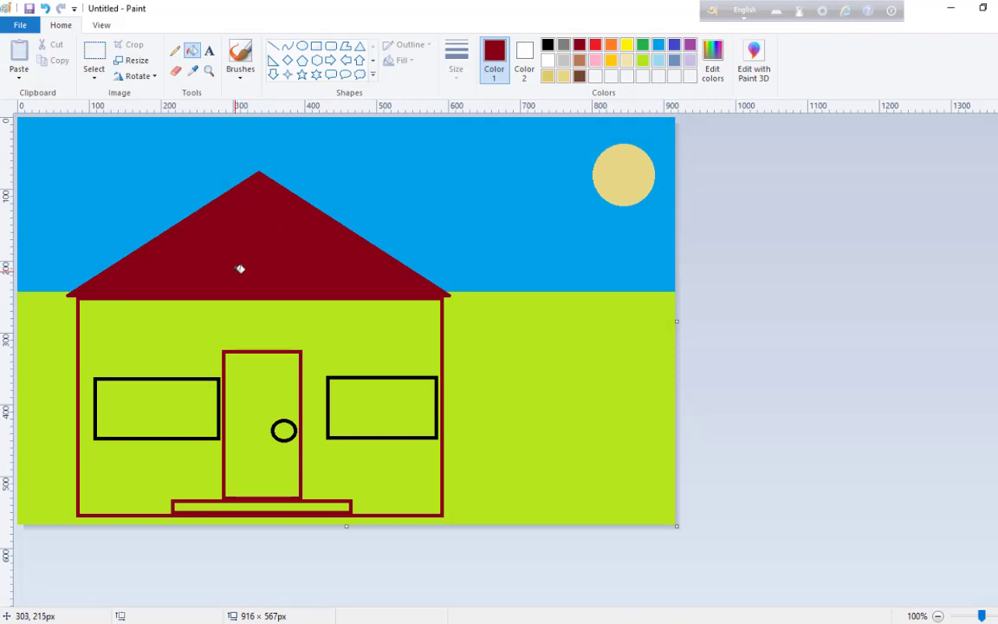
Undo the recent fills back to the unfilled thin strip at the base of the roof.
{"action": "key", "text": "ctrl+z"}
{"action": "key", "text": "ctrl+y"}
{"action": "key", "text": "ctrl+z"}
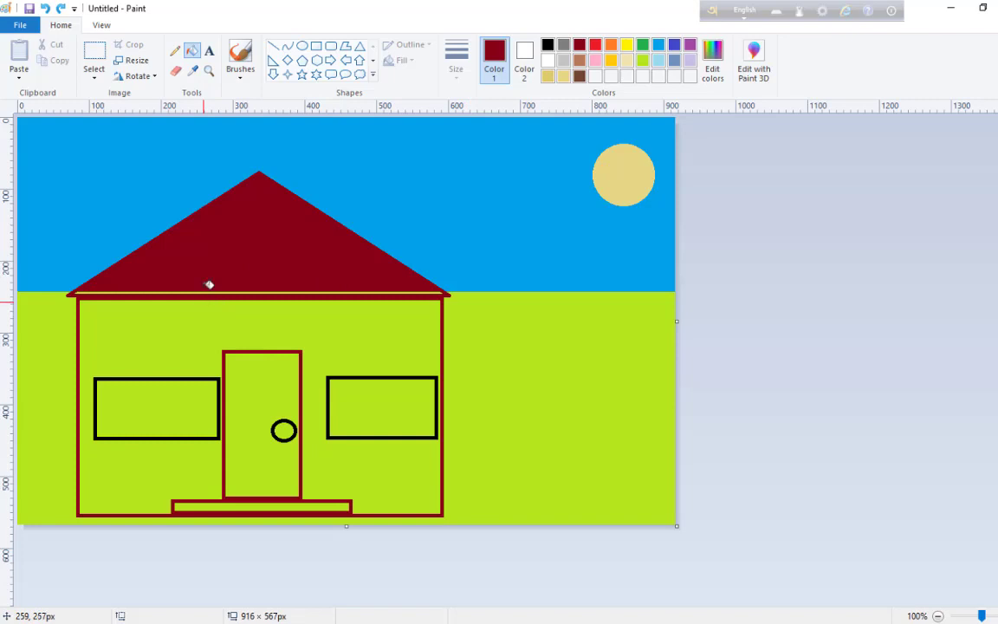
Paint dark red over most of the thin strip at the roof's base with a brush at the largest size.
{"action": "left_click", "coordinate": [240, 76]}
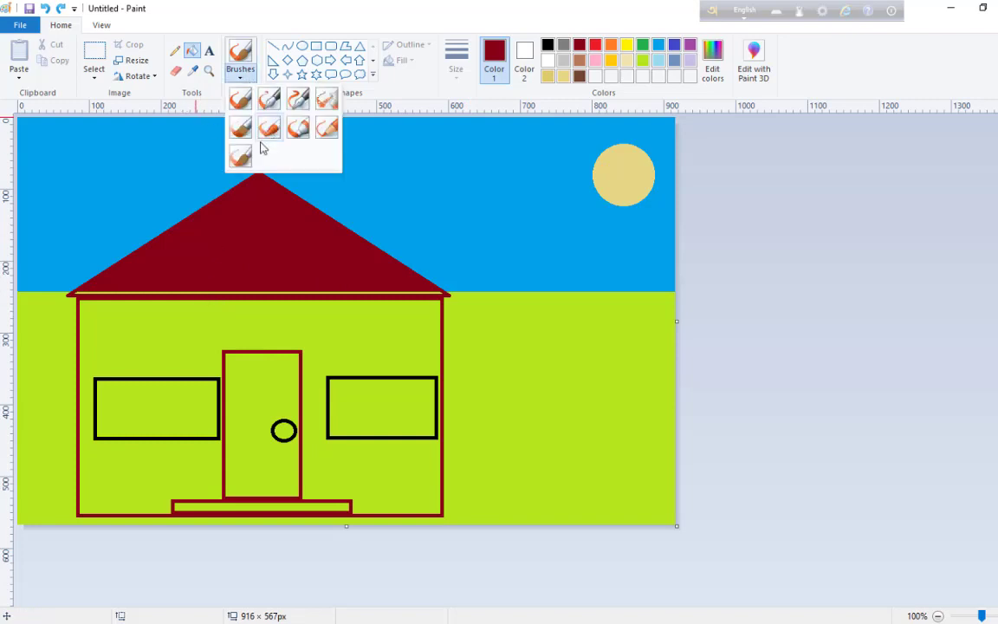
{"action": "left_click", "coordinate": [239, 98]}
{"action": "left_click", "coordinate": [459, 82]}
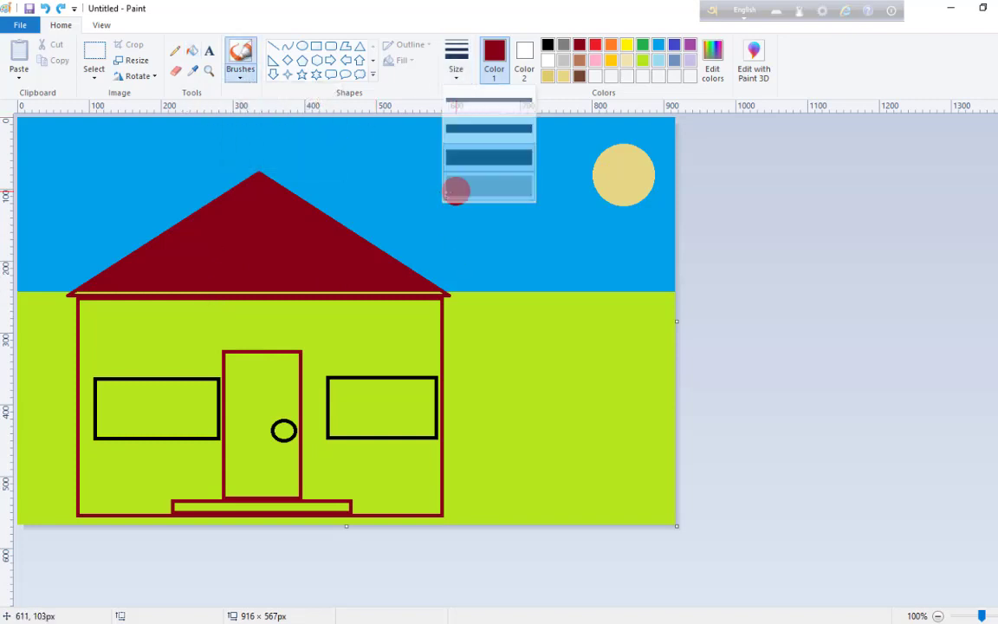
{"action": "left_click", "coordinate": [457, 186]}
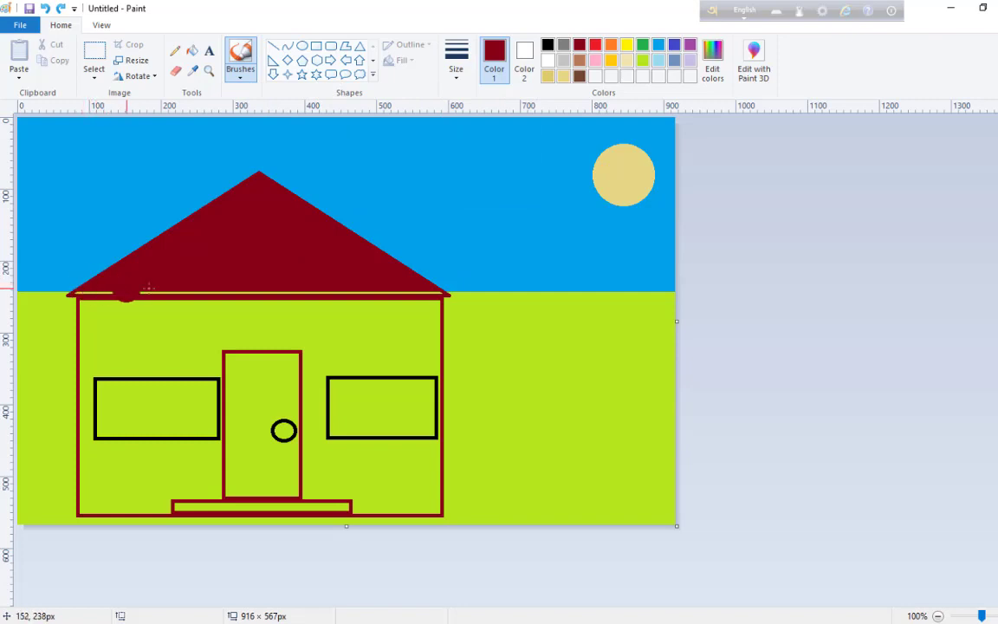
{"action": "left_click", "coordinate": [240, 78]}
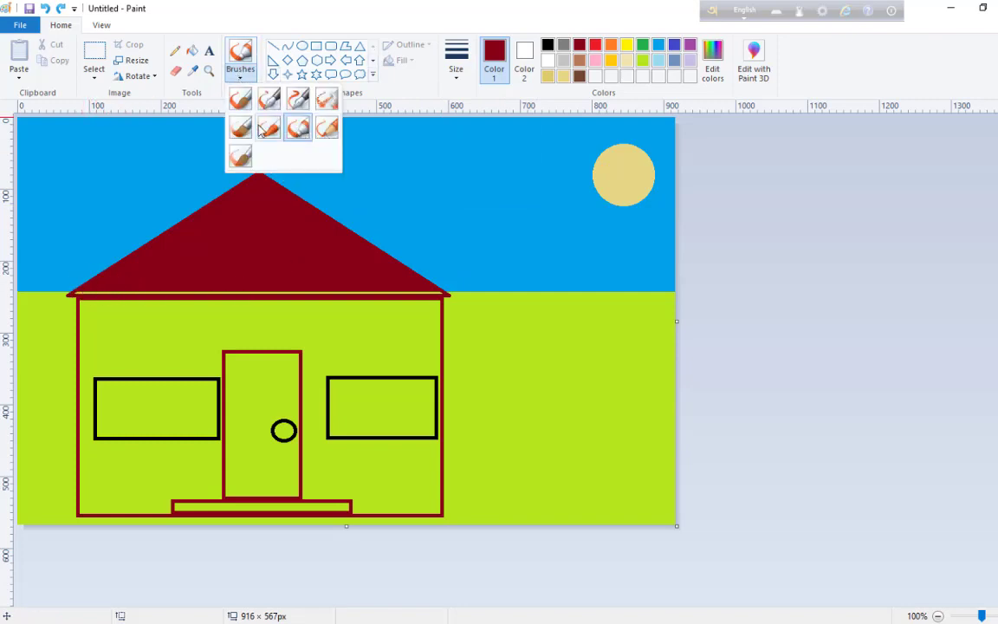
{"action": "left_click", "coordinate": [241, 103]}
{"action": "left_click", "coordinate": [455, 60]}
{"action": "left_click", "coordinate": [464, 166]}
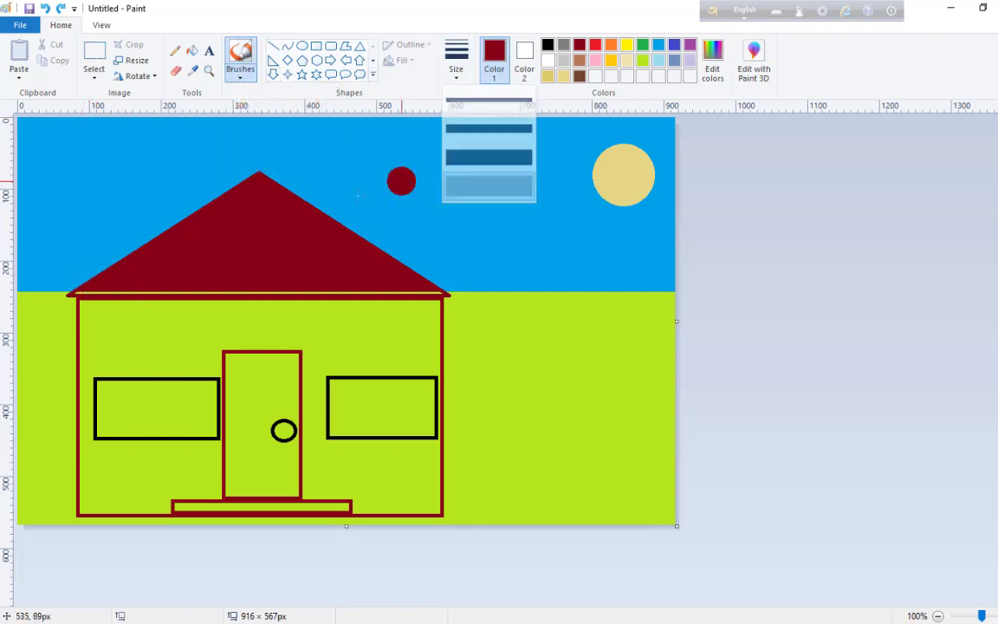
{"action": "mouse_move", "coordinate": [227, 285]}
{"action": "left_mouse_down"}
{"action": "mouse_move", "coordinate": [434, 286]}
{"action": "mouse_move", "coordinate": [334, 282]}
{"action": "left_mouse_up"}
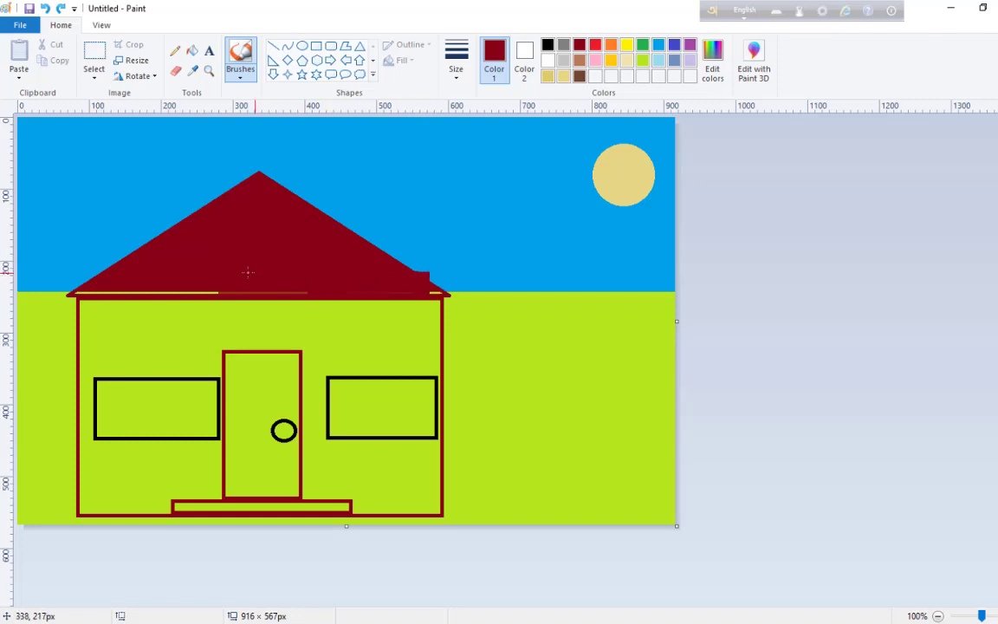
{"action": "mouse_move", "coordinate": [187, 275]}
{"action": "left_mouse_down"}
{"action": "mouse_move", "coordinate": [159, 284]}
{"action": "mouse_move", "coordinate": [201, 277]}
{"action": "mouse_move", "coordinate": [261, 291]}
{"action": "mouse_move", "coordinate": [103, 274]}
{"action": "left_mouse_up"}
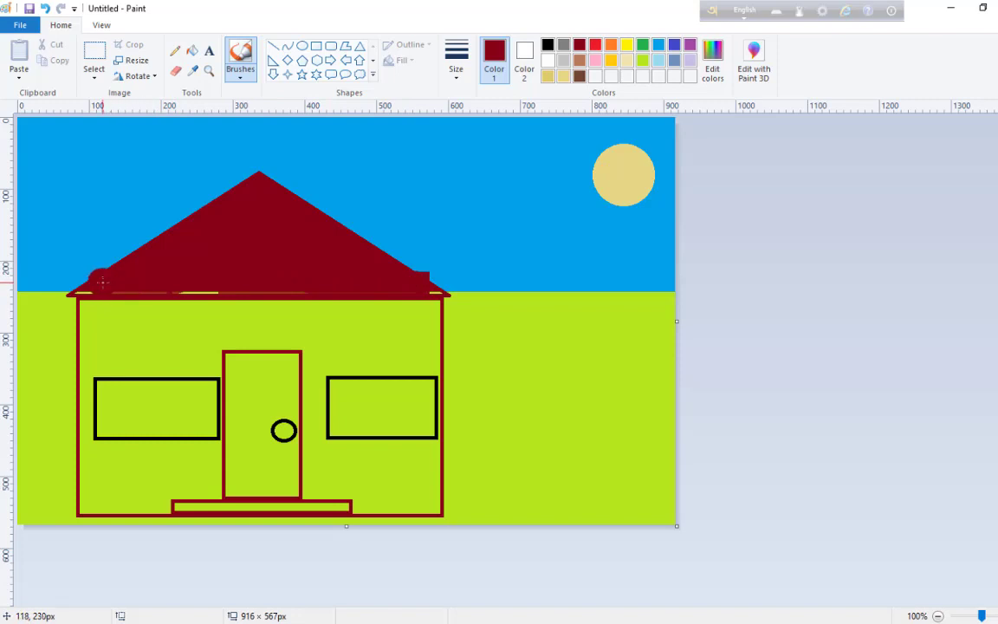
Cover the remaining gaps along the roof's base in dark red with the second-smallest brush size.
{"action": "left_click", "coordinate": [456, 61]}
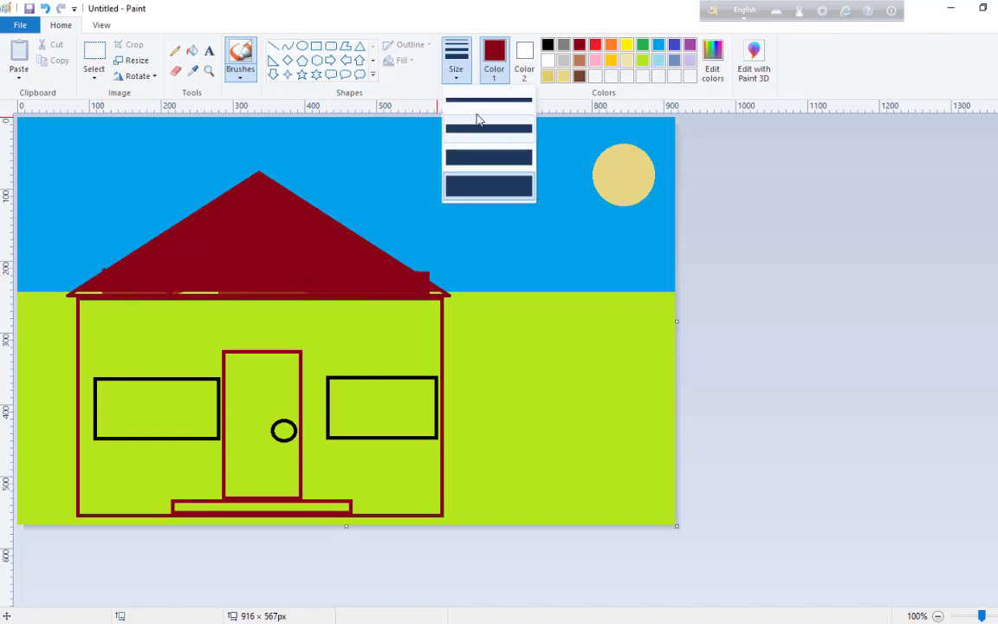
{"action": "left_click", "coordinate": [475, 132]}
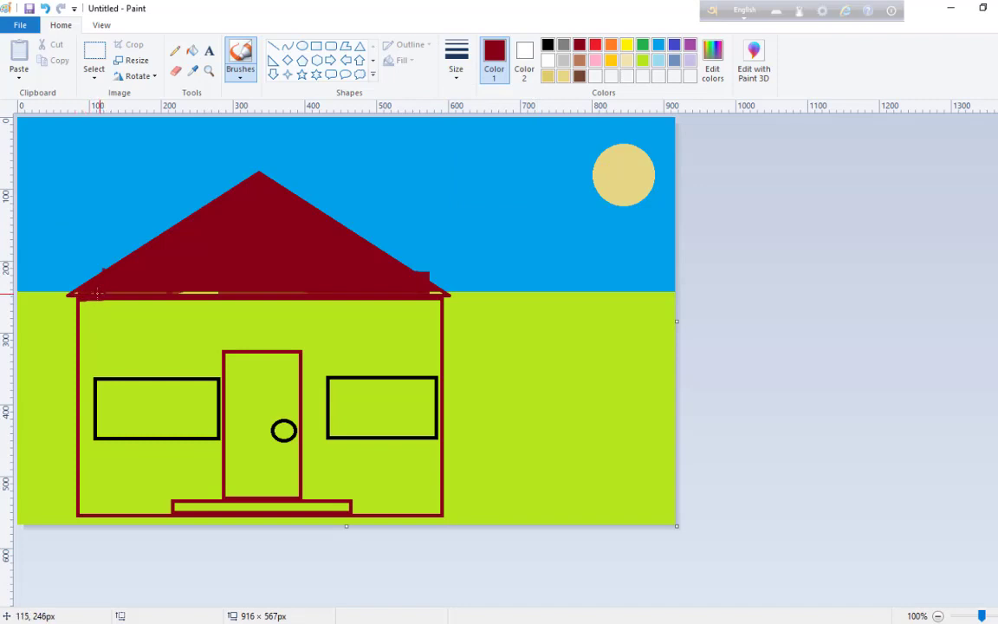
{"action": "mouse_move", "coordinate": [109, 294]}
{"action": "left_mouse_down"}
{"action": "mouse_move", "coordinate": [279, 291]}
{"action": "mouse_move", "coordinate": [238, 289]}
{"action": "mouse_move", "coordinate": [262, 292]}
{"action": "left_mouse_up"}
{"action": "left_click_drag", "start_coordinate": [430, 291], "coordinate": [437, 291]}
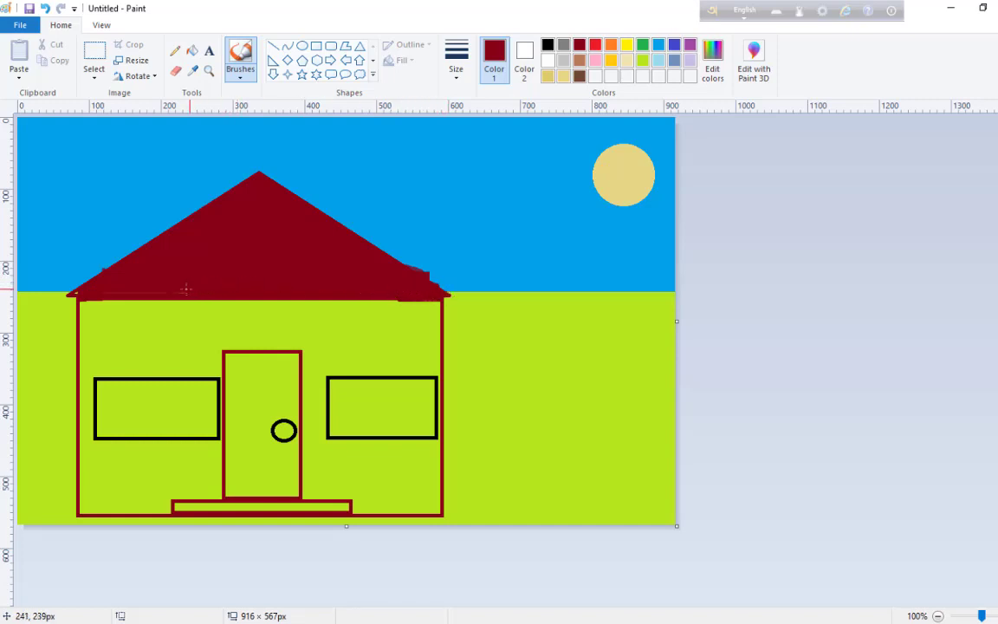
Mix a darker shade of the palette brown, RGB 112, 69, 46, and fill the house wall with it.
{"action": "left_click", "coordinate": [192, 54]}
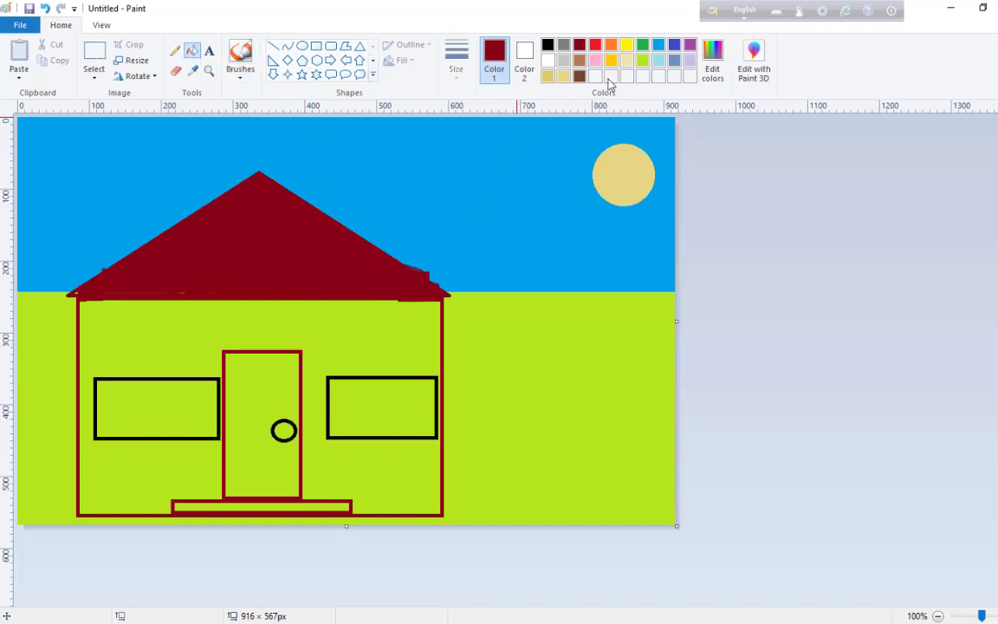
{"action": "left_click", "coordinate": [579, 60]}
{"action": "left_click", "coordinate": [712, 65]}
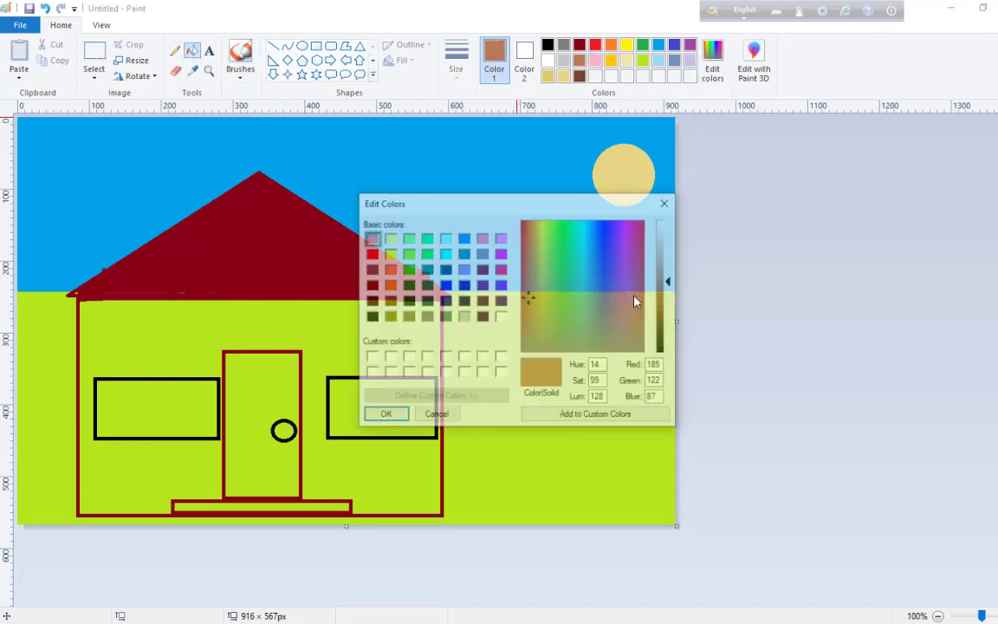
{"action": "left_click_drag", "start_coordinate": [669, 281], "coordinate": [668, 311]}
{"action": "left_click", "coordinate": [384, 416]}
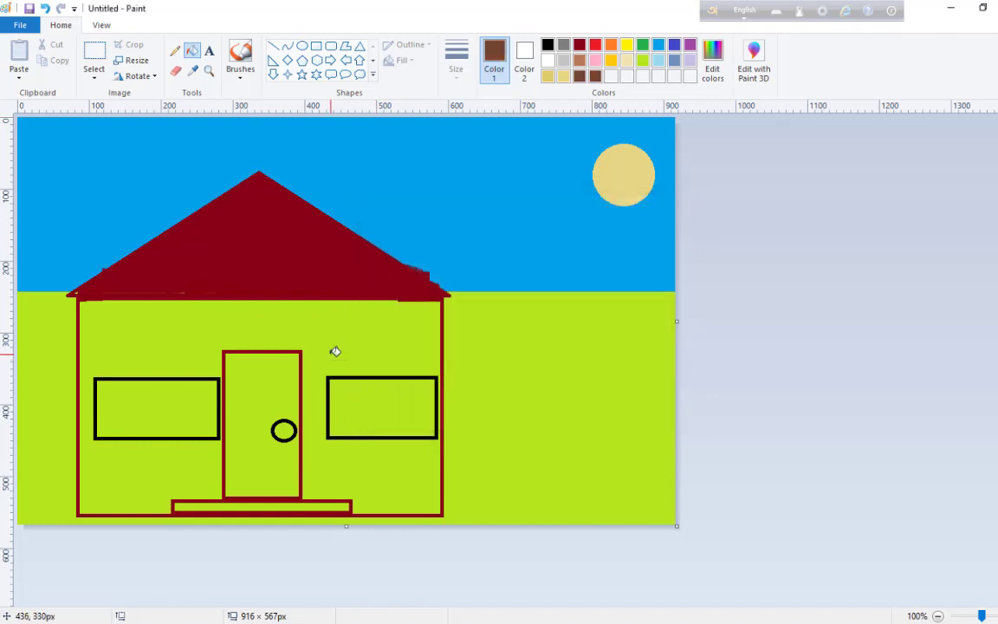
{"action": "left_click", "coordinate": [335, 350]}
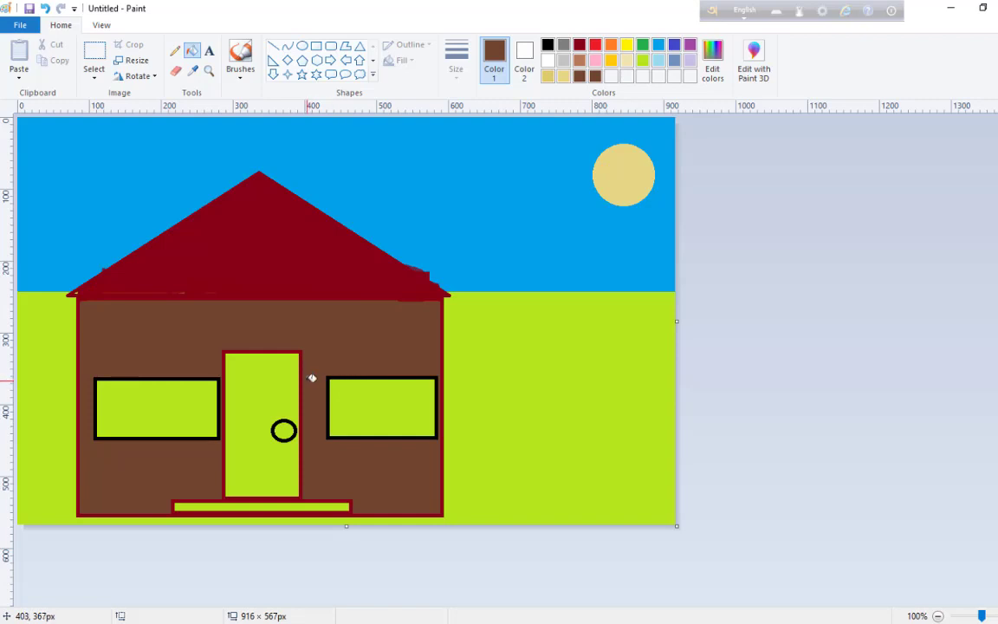
Fill both window rectangles with yellow.
{"action": "left_click", "coordinate": [626, 44]}
{"action": "left_click", "coordinate": [390, 405]}
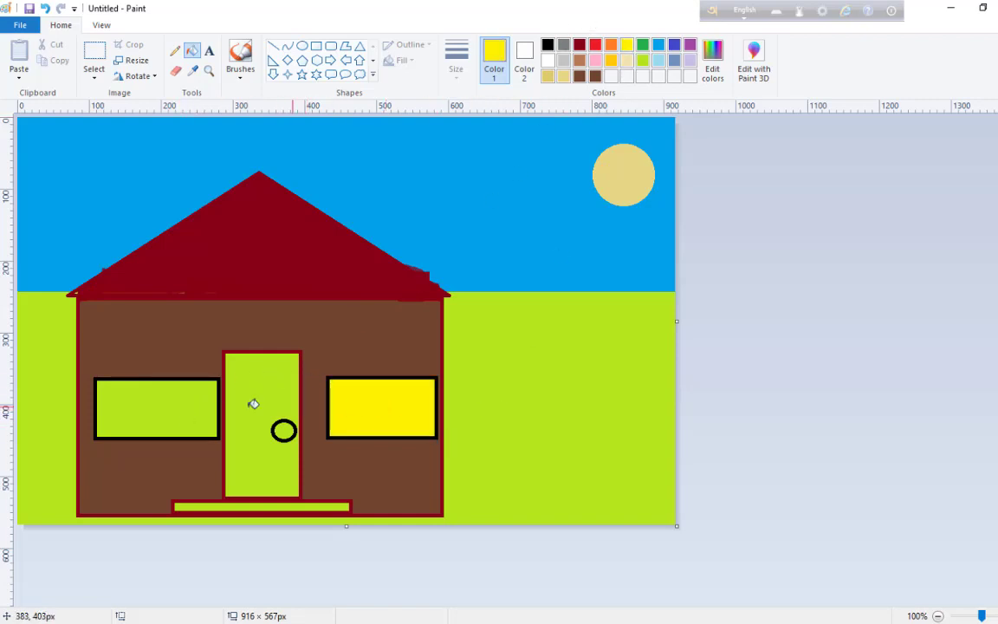
{"action": "left_click", "coordinate": [119, 407]}
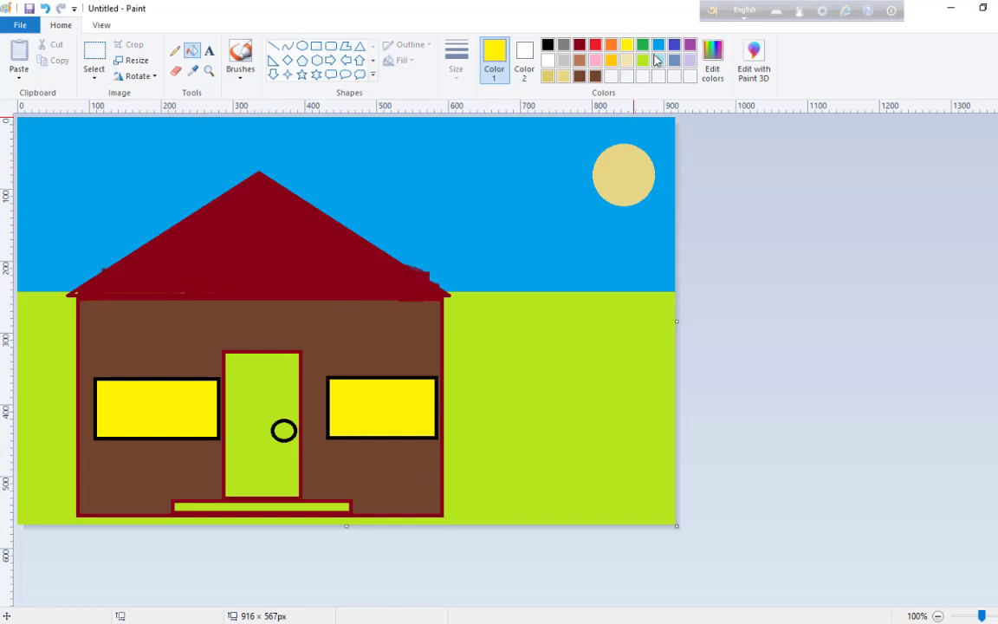
Fill the door with a darker shade of the wall's brown, RGB 72, 45, 30.
{"action": "left_click", "coordinate": [595, 76]}
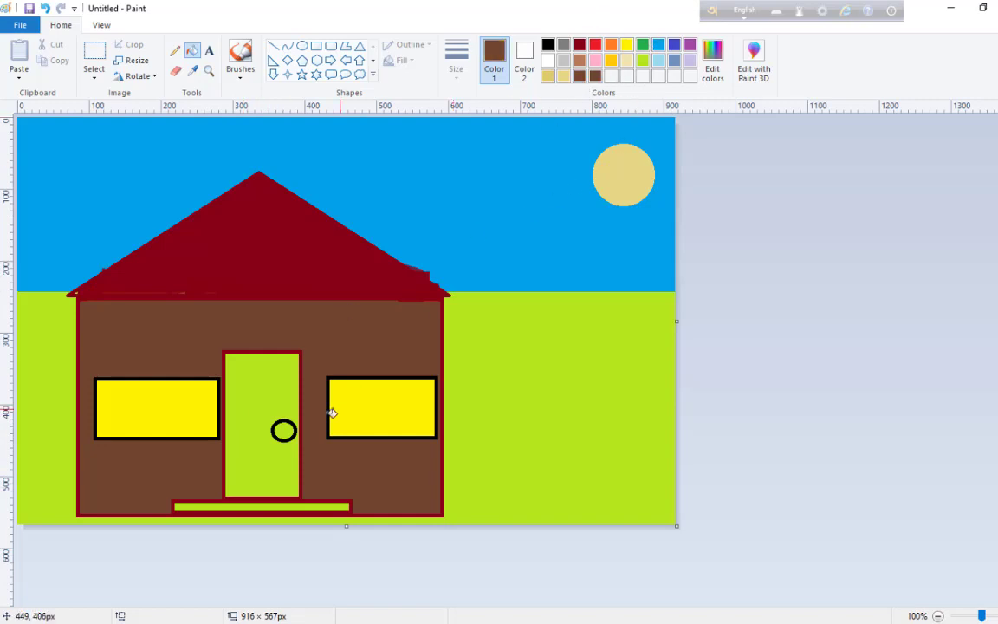
{"action": "left_click", "coordinate": [263, 411]}
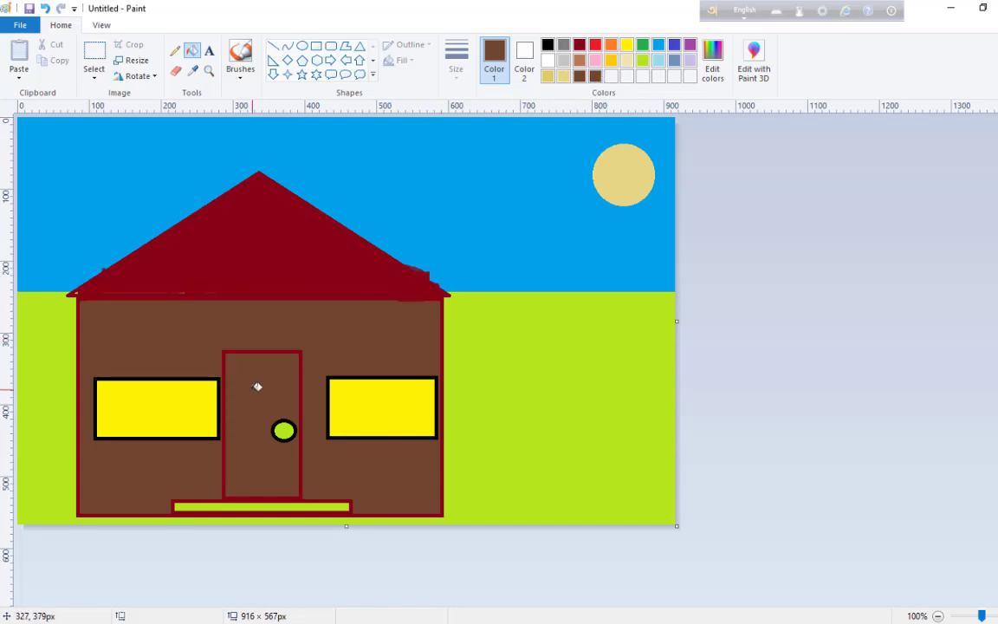
{"action": "left_click", "coordinate": [714, 78]}
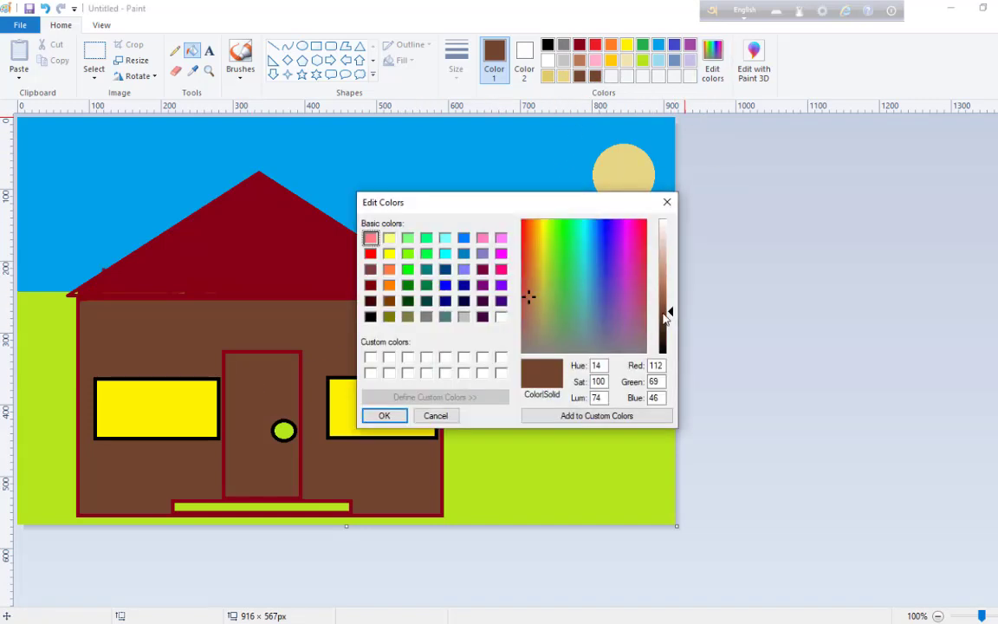
{"action": "left_click_drag", "start_coordinate": [665, 318], "coordinate": [665, 334]}
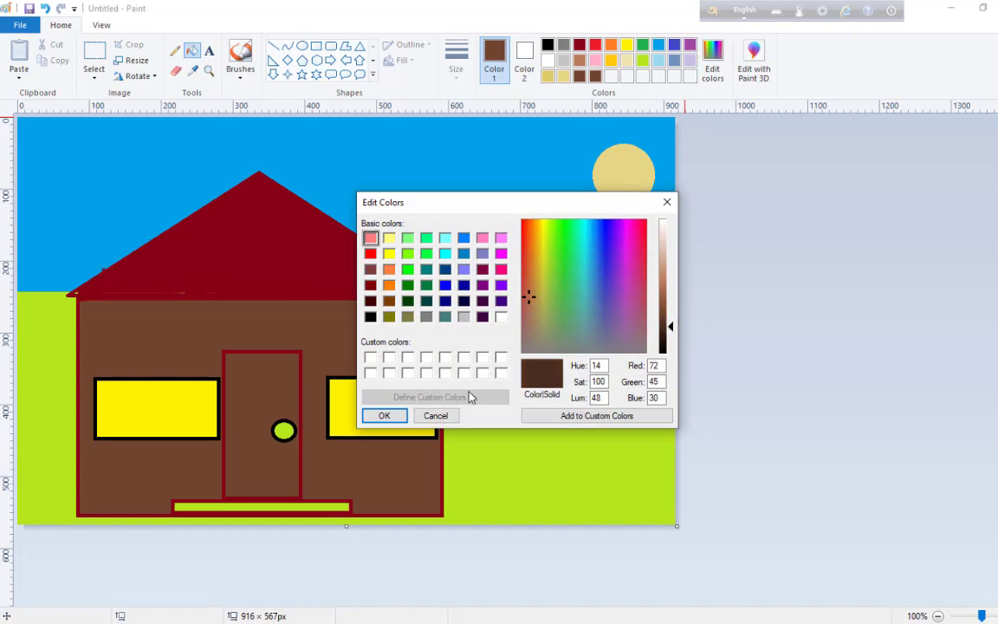
{"action": "left_click", "coordinate": [383, 414]}
{"action": "left_click", "coordinate": [265, 390]}
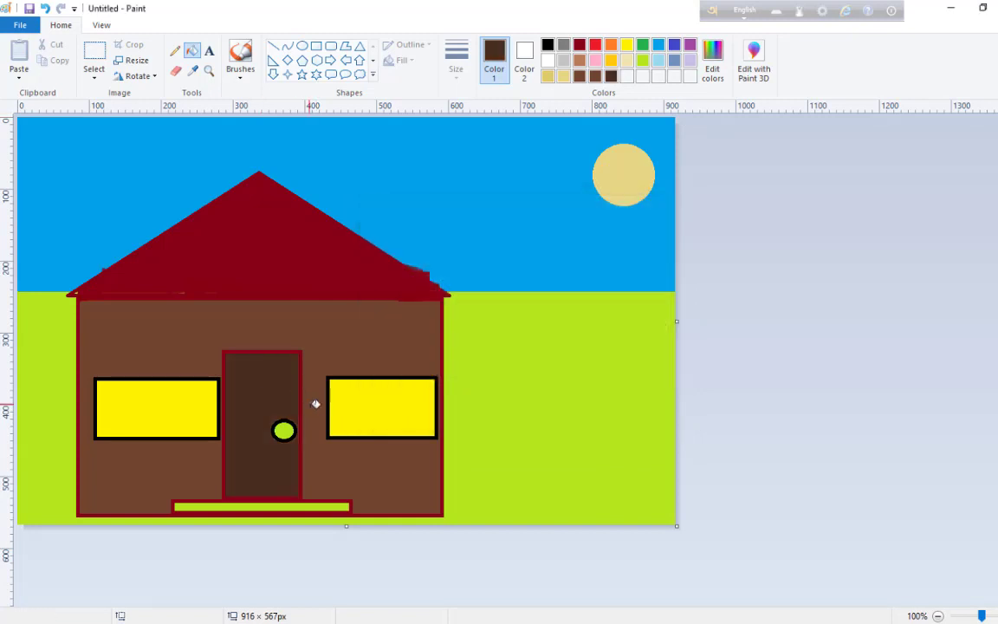
Fill the doorstep rectangle below the door with black.
{"action": "left_click", "coordinate": [551, 47]}
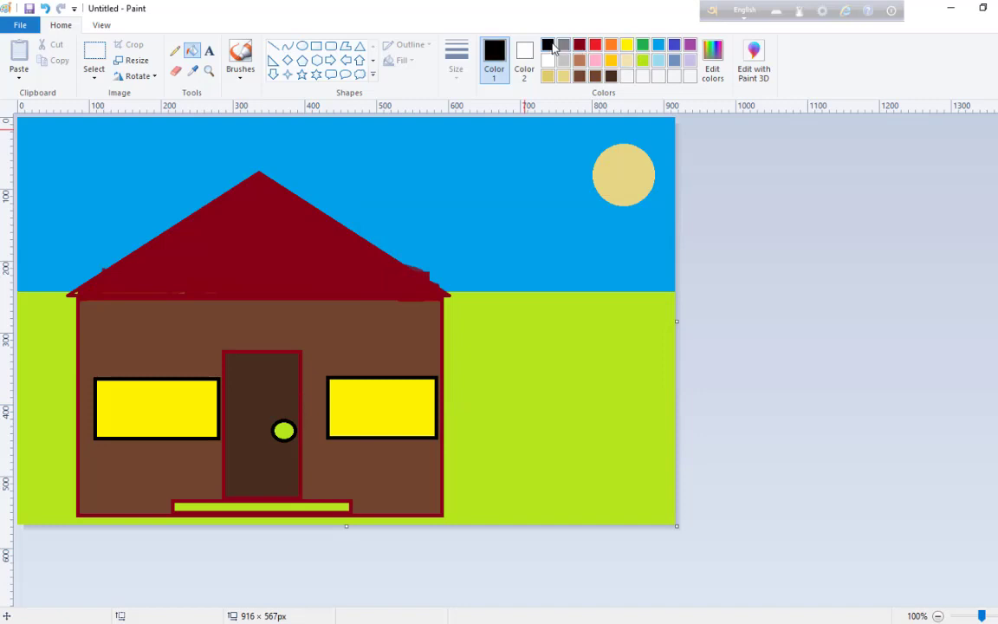
{"action": "left_click", "coordinate": [273, 506]}
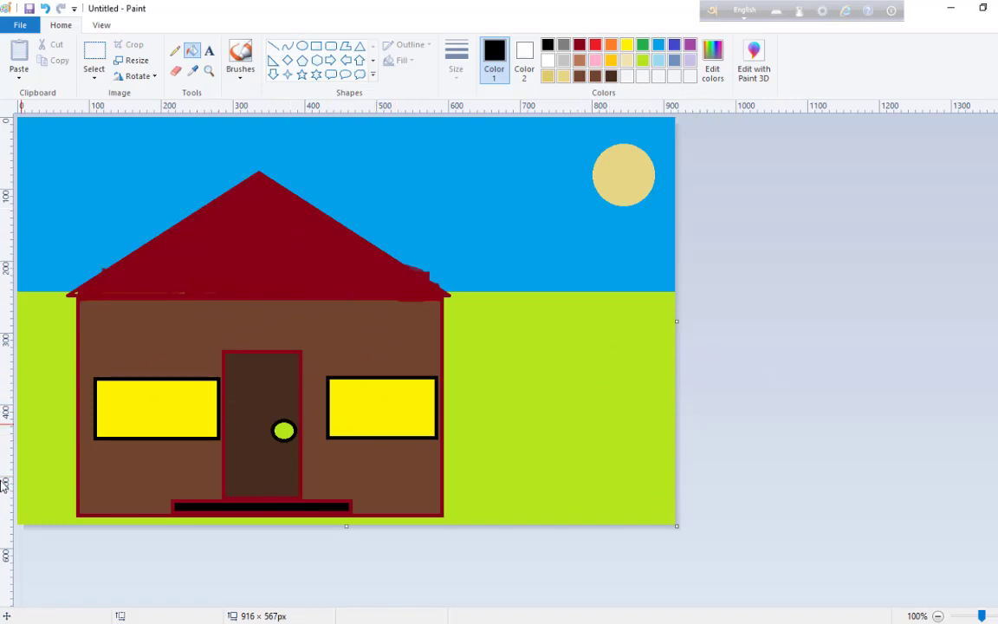
Draw four small V-shaped birds around the sun in black with the natural pencil brush at the largest size.
{"action": "left_click", "coordinate": [239, 74]}
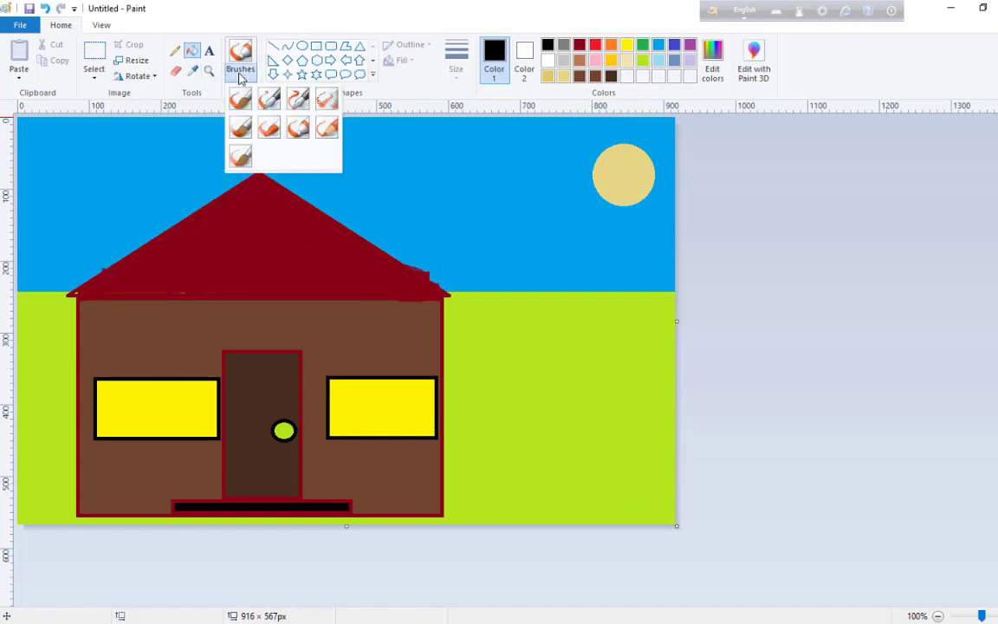
{"action": "left_click", "coordinate": [327, 128]}
{"action": "left_click", "coordinate": [456, 61]}
{"action": "left_click", "coordinate": [491, 182]}
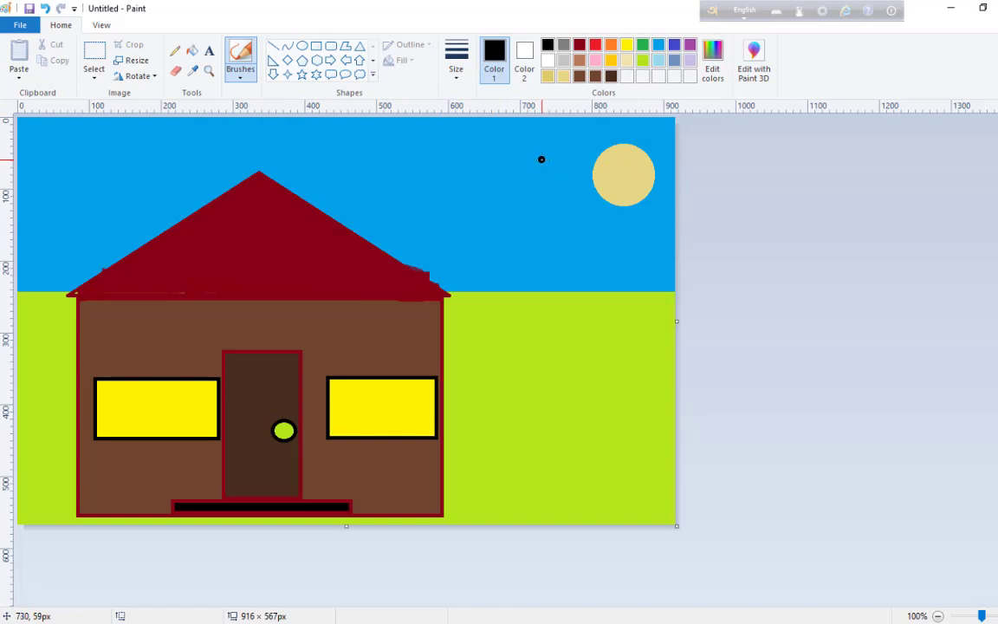
{"action": "mouse_move", "coordinate": [541, 160]}
{"action": "left_mouse_down"}
{"action": "mouse_move", "coordinate": [566, 167]}
{"action": "mouse_move", "coordinate": [577, 148]}
{"action": "mouse_move", "coordinate": [577, 180]}
{"action": "mouse_move", "coordinate": [588, 187]}
{"action": "mouse_move", "coordinate": [590, 145]}
{"action": "mouse_move", "coordinate": [619, 151]}
{"action": "mouse_move", "coordinate": [630, 140]}
{"action": "left_mouse_up"}
{"action": "left_click_drag", "start_coordinate": [607, 183], "coordinate": [636, 175]}
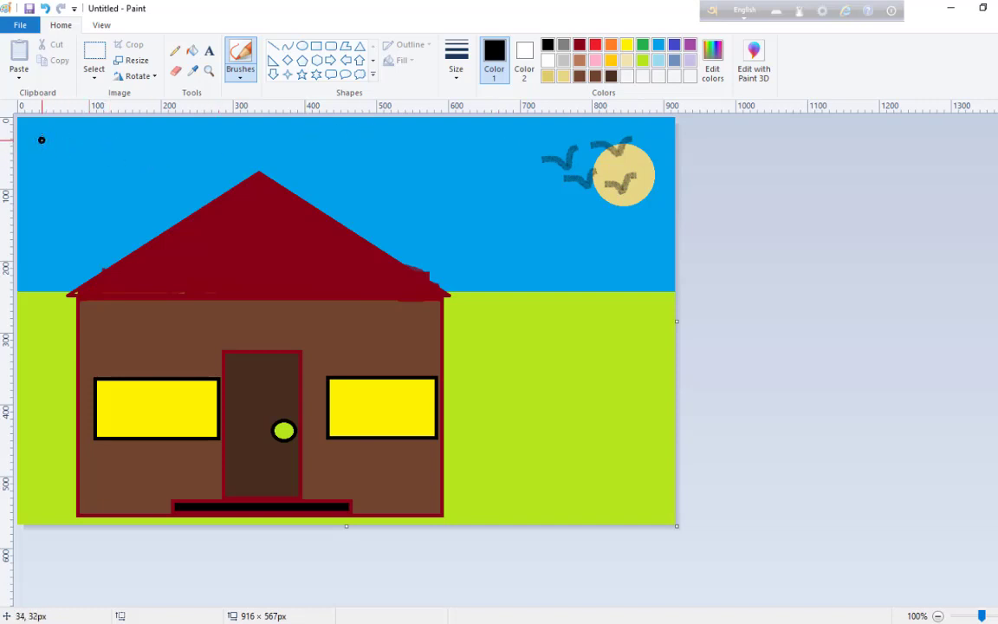
Draw a flock of five black V-shaped birds in the sky to the left of the roof's peak.
{"action": "mouse_move", "coordinate": [30, 147]}
{"action": "left_mouse_down"}
{"action": "mouse_move", "coordinate": [70, 153]}
{"action": "mouse_move", "coordinate": [90, 129]}
{"action": "left_mouse_up"}
{"action": "mouse_move", "coordinate": [58, 162]}
{"action": "left_mouse_down"}
{"action": "mouse_move", "coordinate": [88, 170]}
{"action": "mouse_move", "coordinate": [105, 162]}
{"action": "mouse_move", "coordinate": [107, 139]}
{"action": "mouse_move", "coordinate": [119, 152]}
{"action": "mouse_move", "coordinate": [141, 143]}
{"action": "left_mouse_up"}
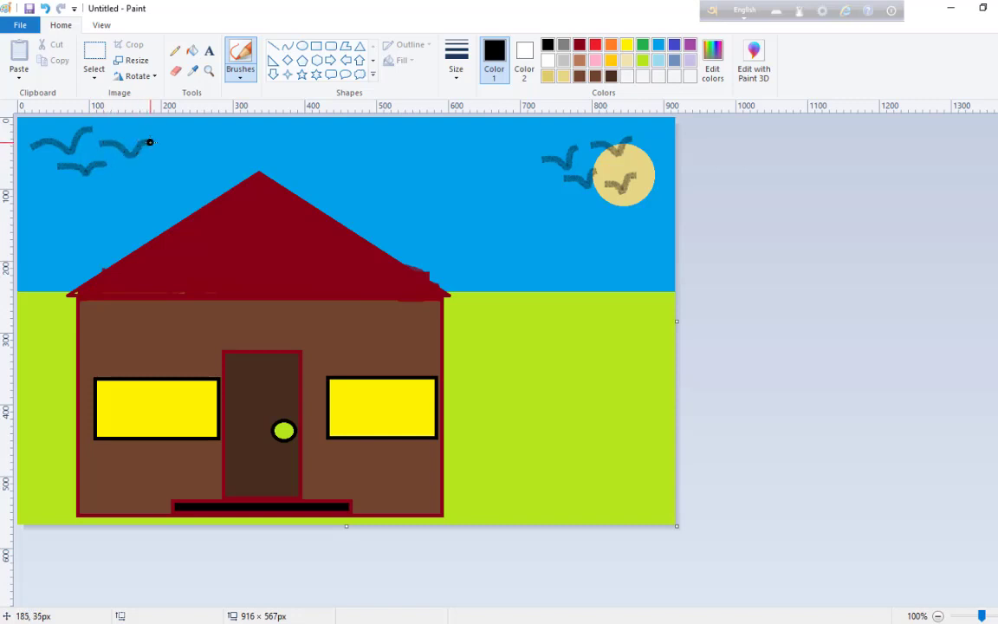
{"action": "mouse_move", "coordinate": [53, 180]}
{"action": "left_mouse_down"}
{"action": "mouse_move", "coordinate": [68, 191]}
{"action": "mouse_move", "coordinate": [85, 181]}
{"action": "left_mouse_up"}
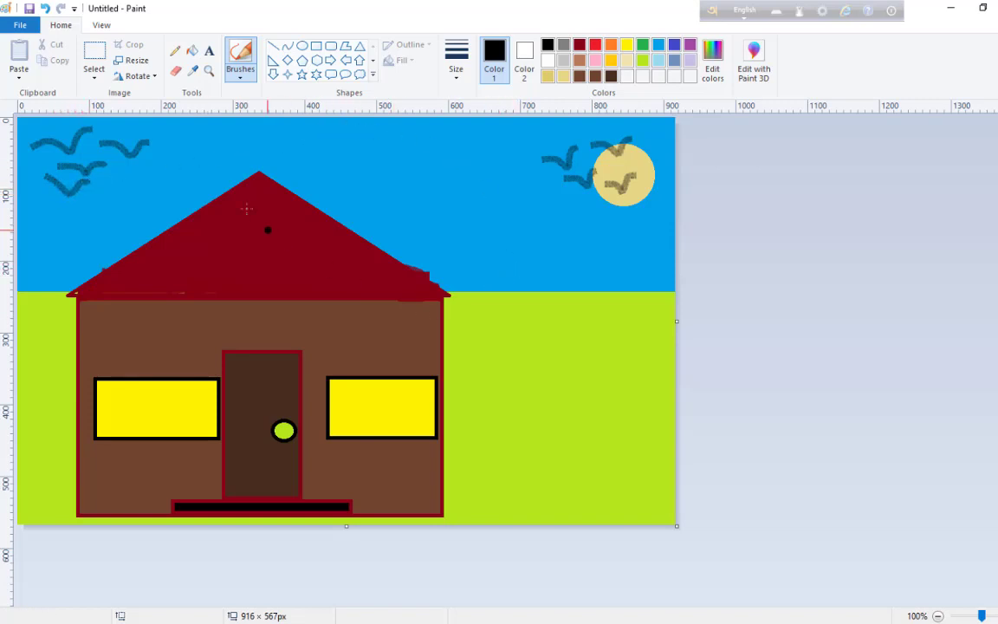
{"action": "left_click_drag", "start_coordinate": [108, 183], "coordinate": [146, 170]}
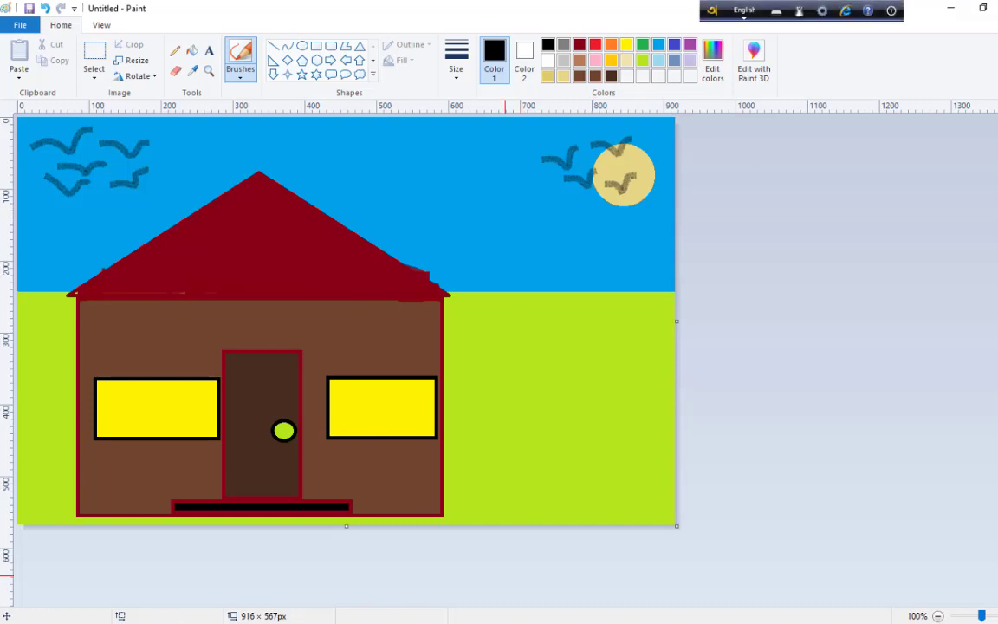
{"action": "left_click", "coordinate": [505, 622]}
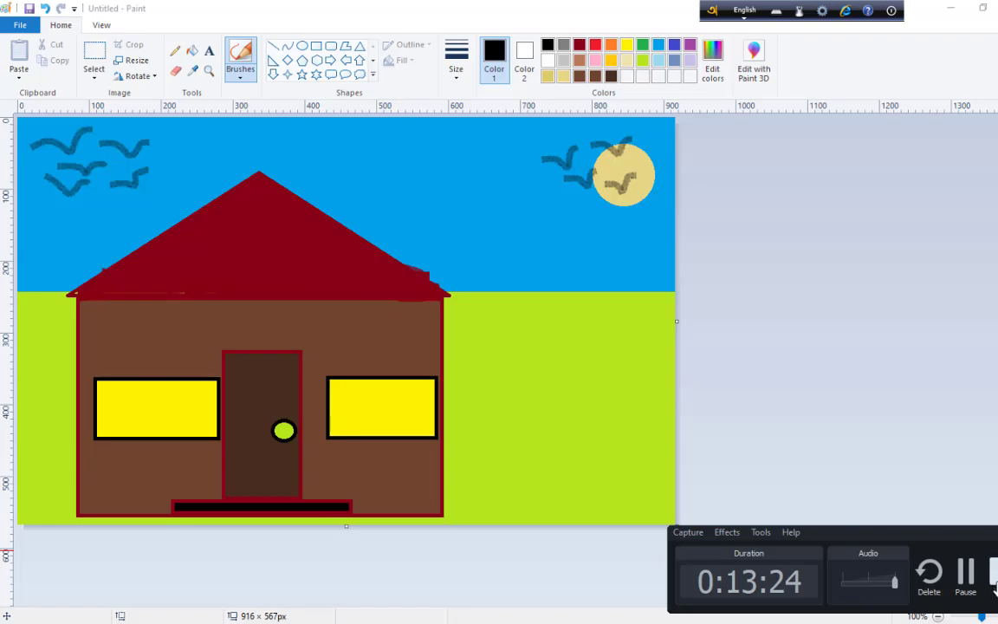